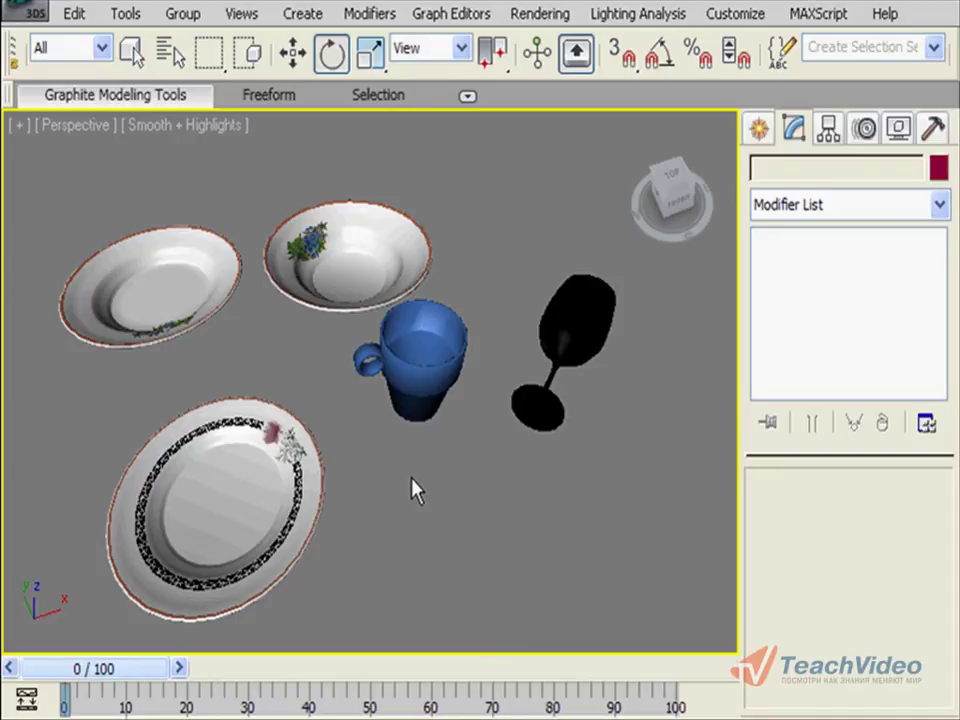
Select plate M Tarelka 01 and the blue-flowered plate, orbiting close to inspect each
left_click(293, 518)
mouse_move(391, 523)
middle_mouse_down("alt")
mouse_move(446, 486)
mouse_move(557, 476)
mouse_move(565, 495)
middle_mouse_up("alt")
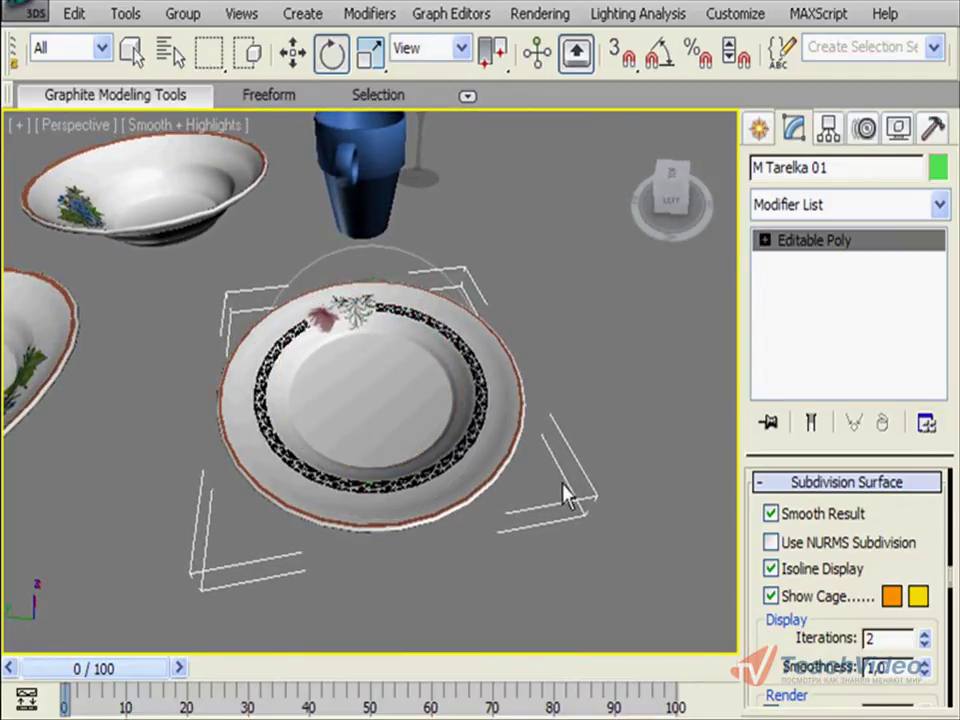
mouse_move(215, 408)
middle_mouse_down()
mouse_move(186, 392)
mouse_move(448, 388)
middle_mouse_up()
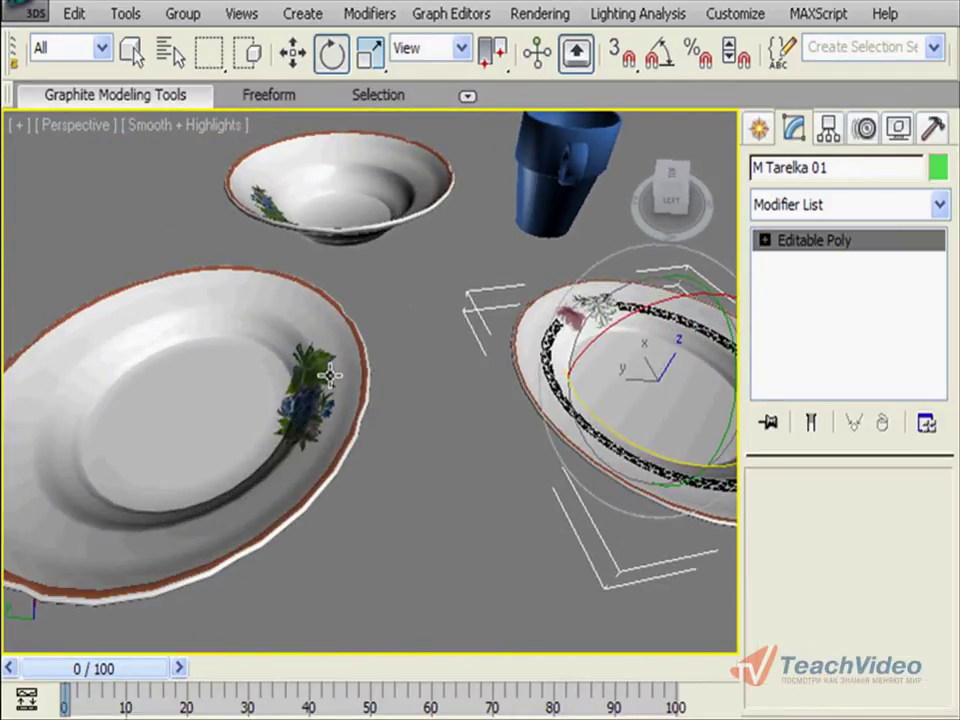
left_click(332, 368)
key("z")
mouse_move(331, 375)
middle_mouse_down("alt")
mouse_move(549, 390)
mouse_move(595, 370)
mouse_move(669, 253)
mouse_move(697, 236)
mouse_move(450, 270)
mouse_move(459, 304)
mouse_move(333, 297)
mouse_move(396, 276)
mouse_move(386, 278)
mouse_move(313, 450)
mouse_move(448, 459)
mouse_move(499, 450)
middle_mouse_up("alt")
Zoom back out and window-select all five dishes: three plates, the cup and wine glass
scroll(313, 451, "up", 3)
scroll(493, 456, "down", 3)
scroll(493, 456, "down", 2)
mouse_move(585, 187)
left_mouse_down()
mouse_move(247, 447)
mouse_move(154, 504)
left_mouse_up()
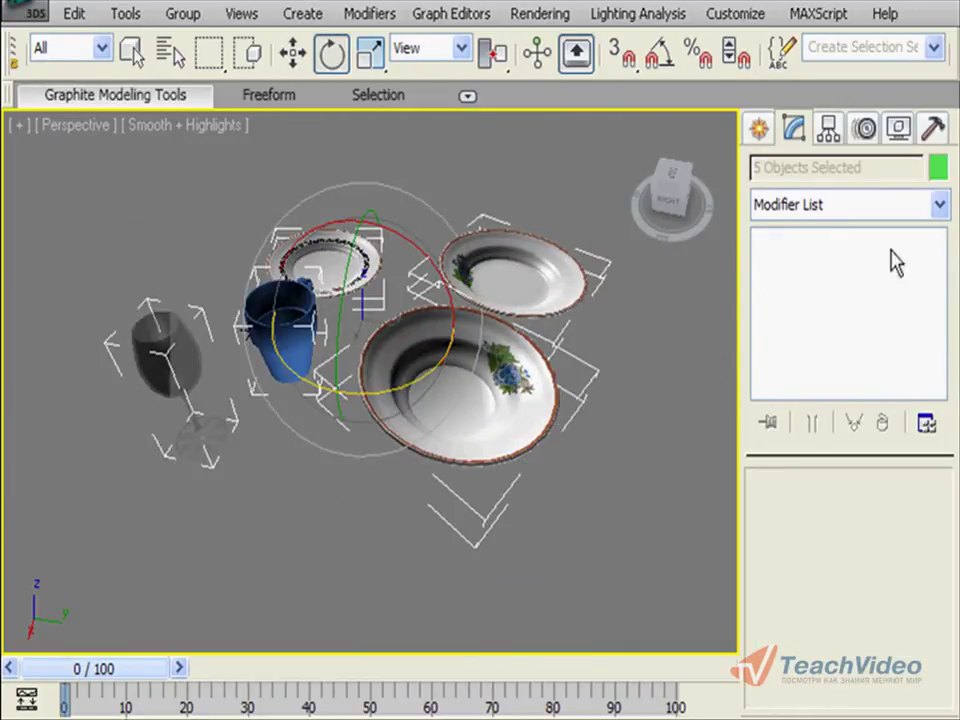
Add a MeshSmooth modifier to the five dishes and set Iterations to 2
left_click(940, 205)
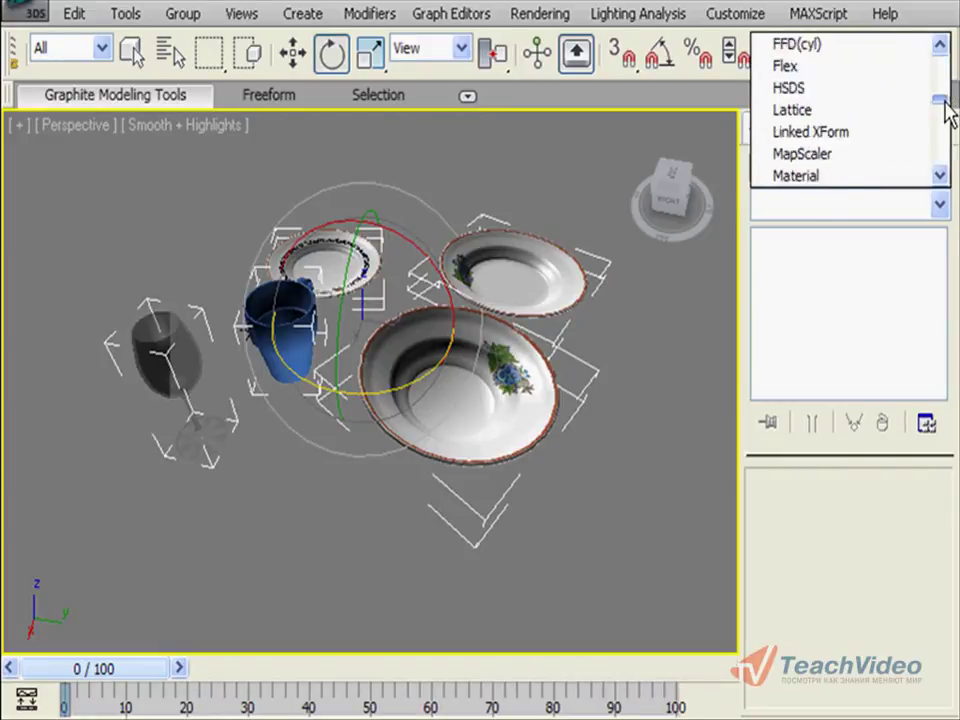
left_click_drag(946, 70, 945, 110)
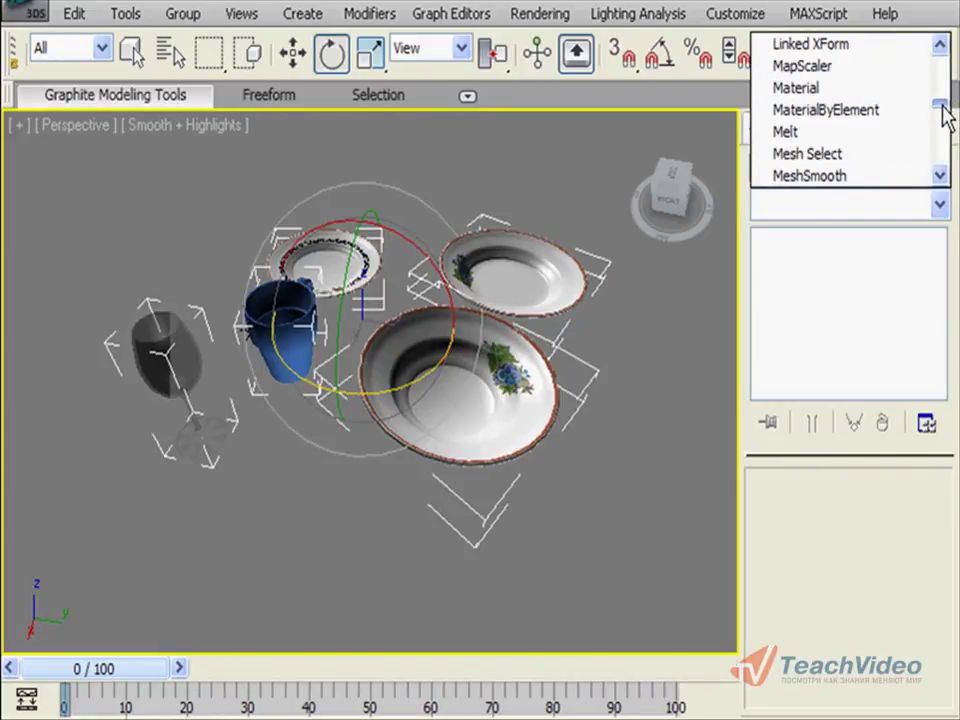
left_click(909, 176)
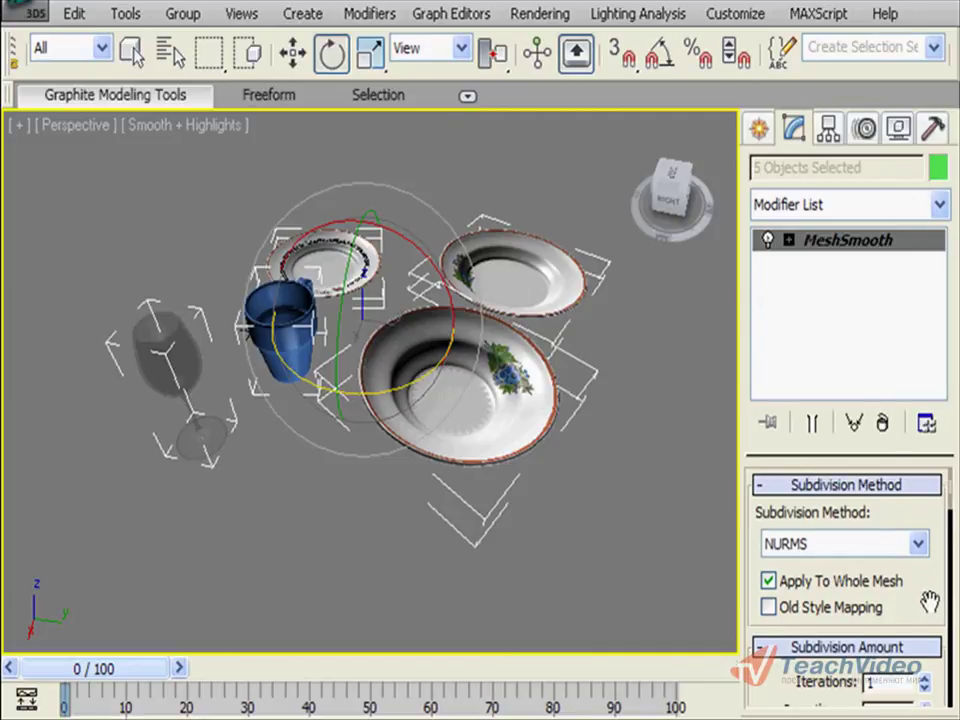
left_click_drag(930, 600, 937, 557)
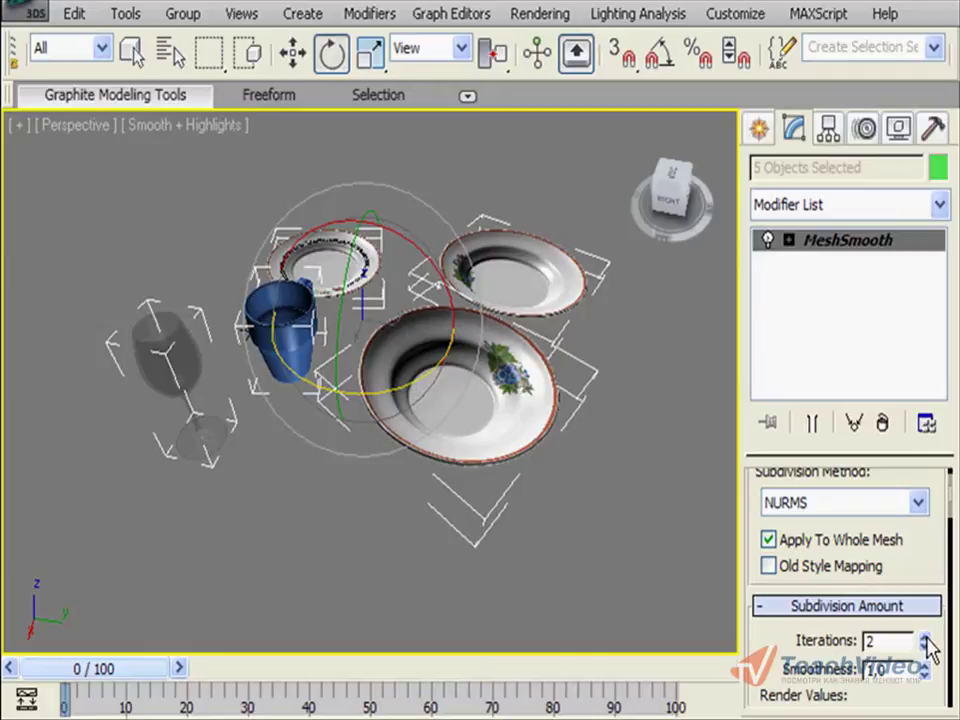
Show the Cameras creation options and unhide all objects, revealing the table, floor and room
left_click(760, 132)
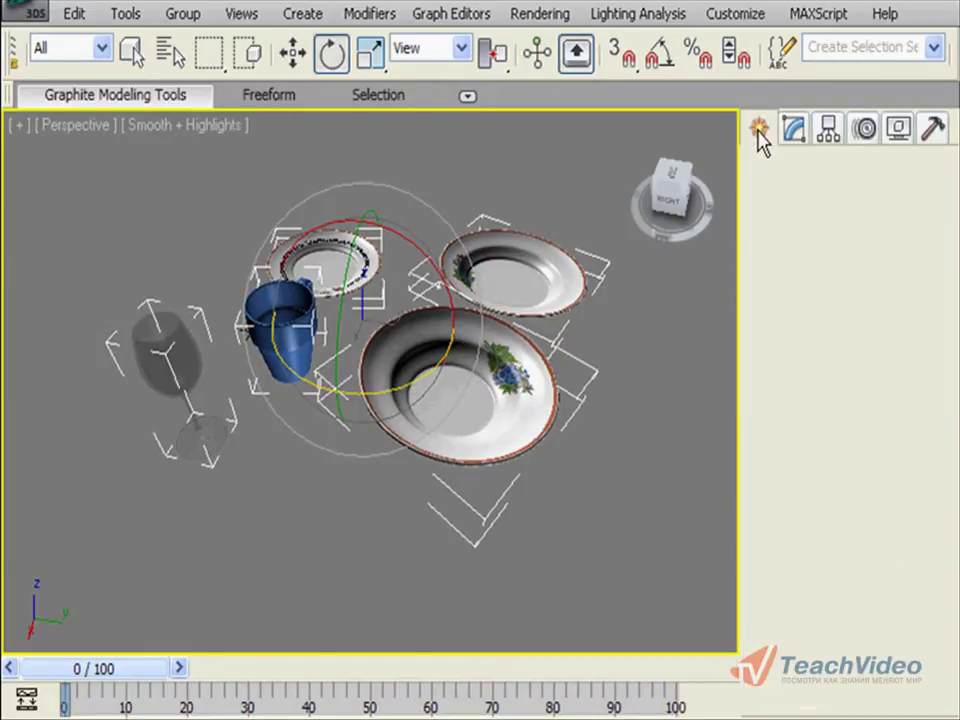
left_click(654, 412)
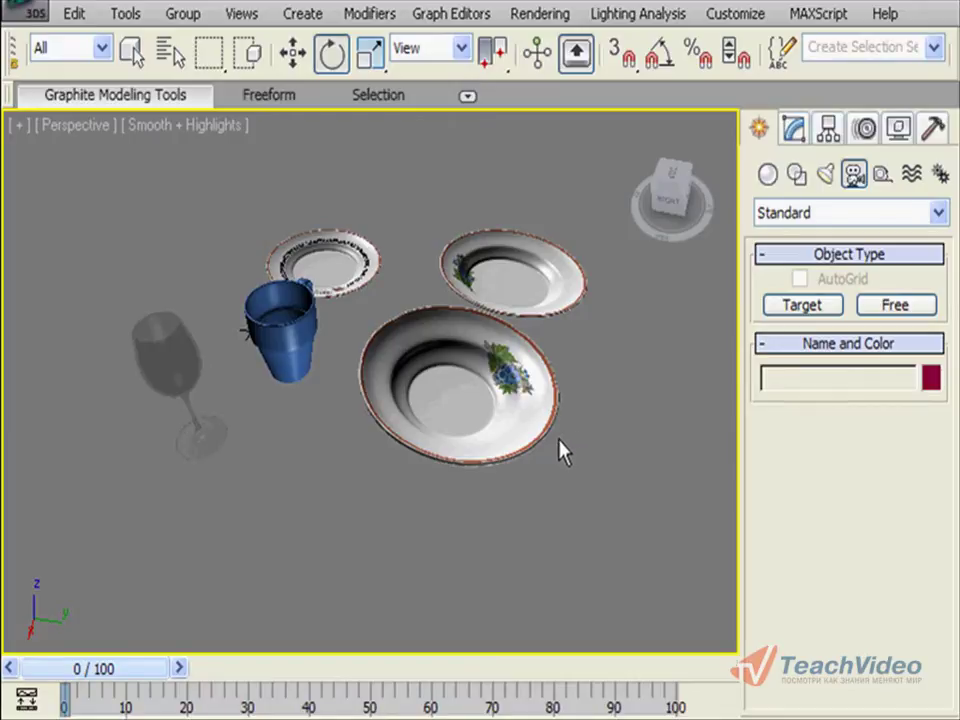
right_click(515, 527)
left_click(585, 290)
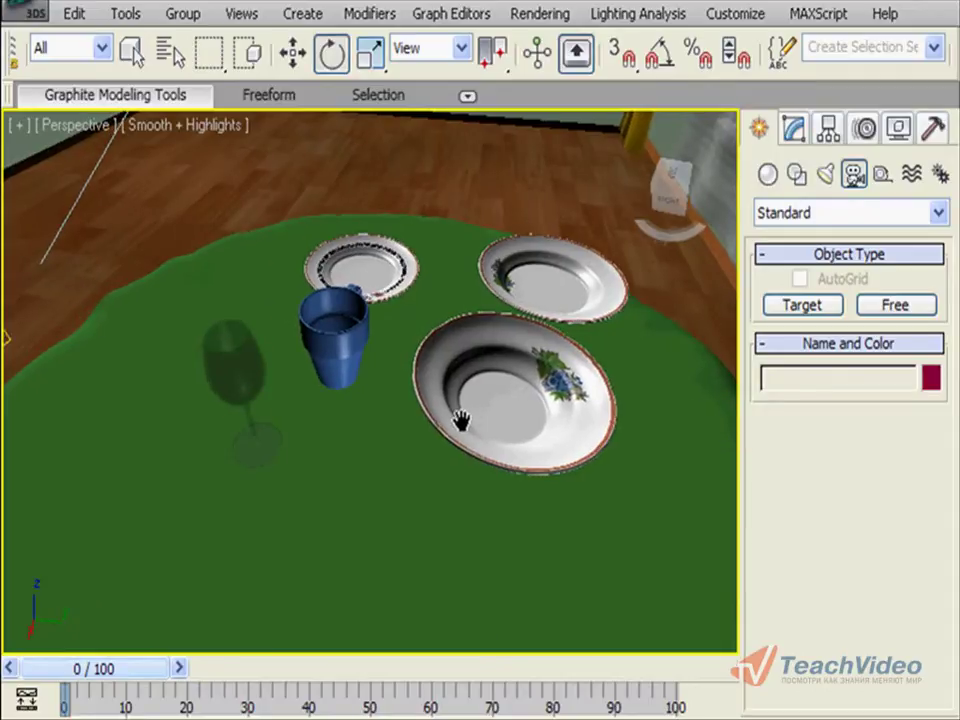
Orbit lower to see the whole table and switch to the four-viewport layout
scroll(458, 417, "down", 2)
mouse_move(439, 446)
middle_mouse_down("alt")
mouse_move(426, 447)
mouse_move(456, 463)
mouse_move(517, 460)
middle_mouse_up("alt")
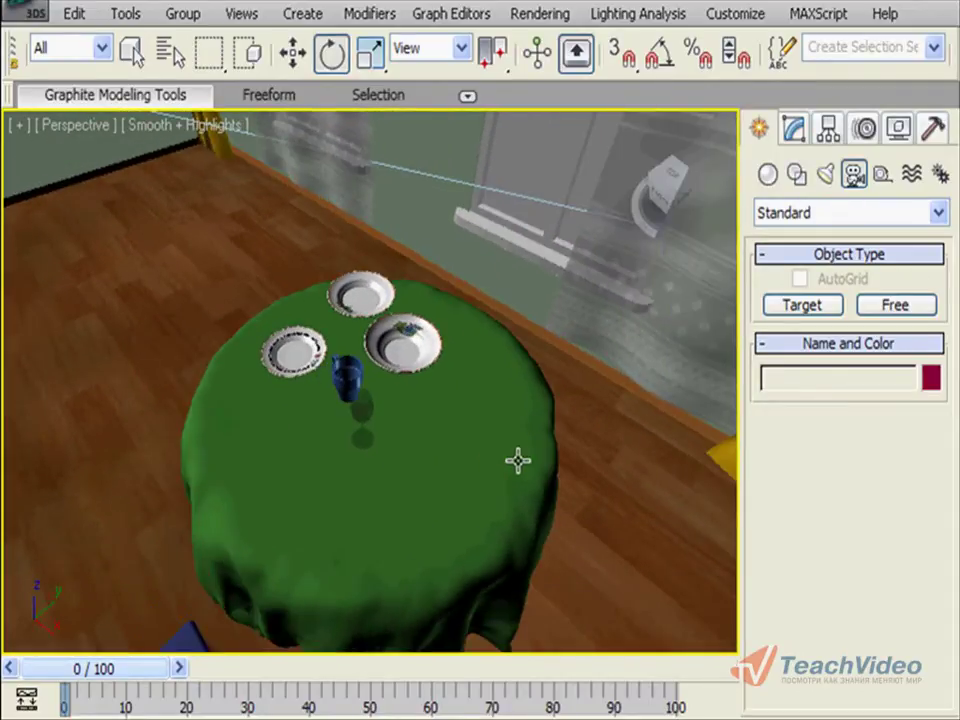
key("alt+w")
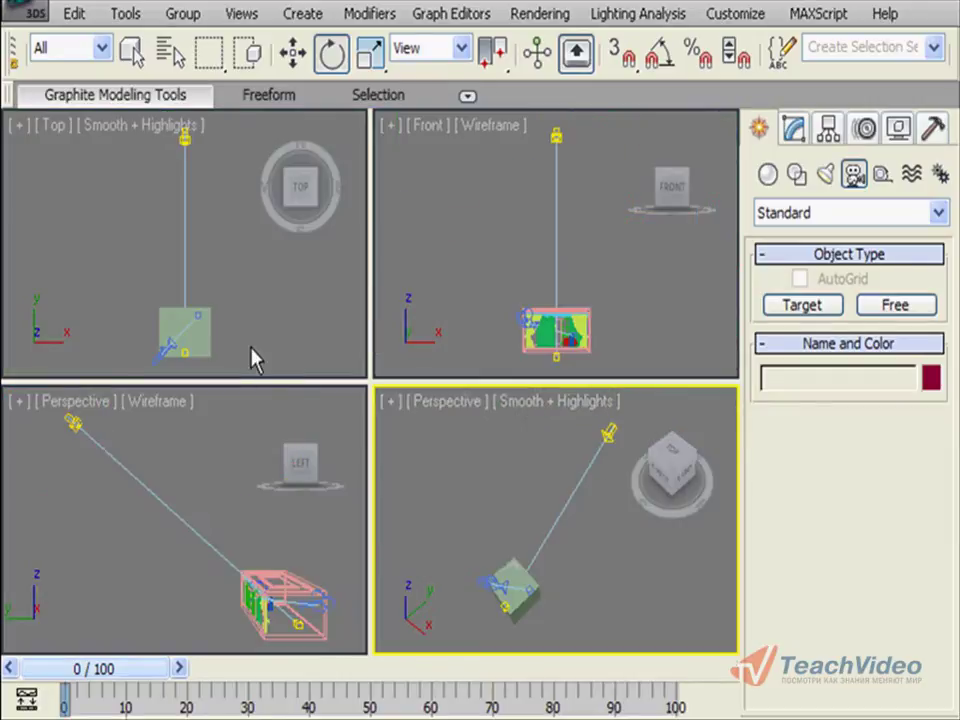
Zoom into the Top view and show the camera view in the lower-right viewport
middle_click_drag(246, 330, 258, 290)
scroll(257, 290, "up", 2)
scroll(272, 279, "up", 2)
scroll(236, 300, "up", 3)
scroll(261, 306, "up", 3)
middle_click_drag(186, 195, 156, 192)
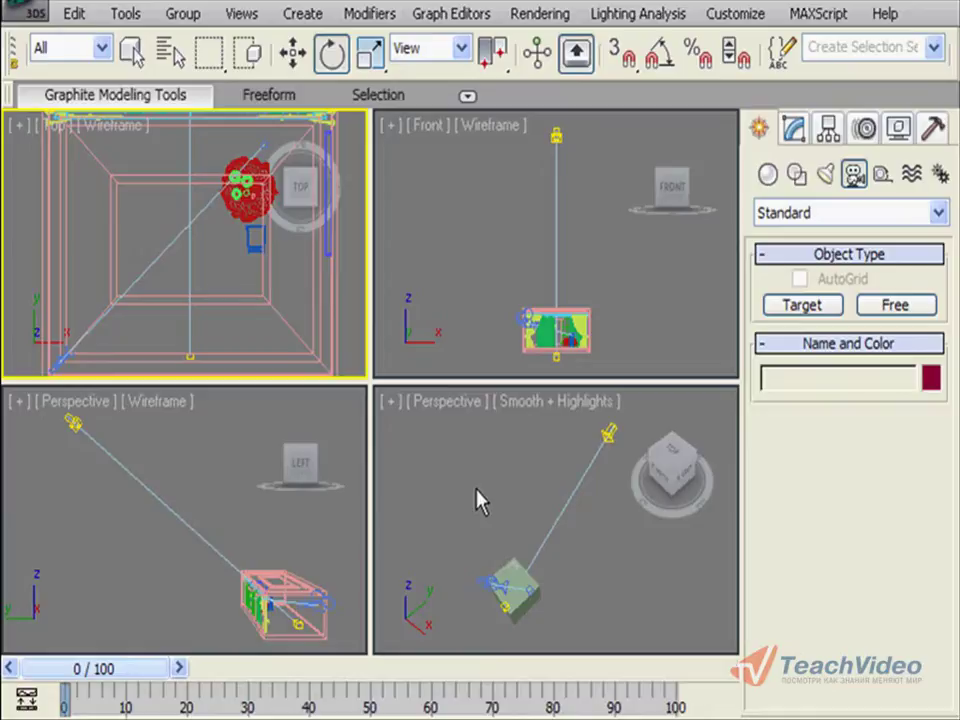
left_click(476, 499)
key("c")
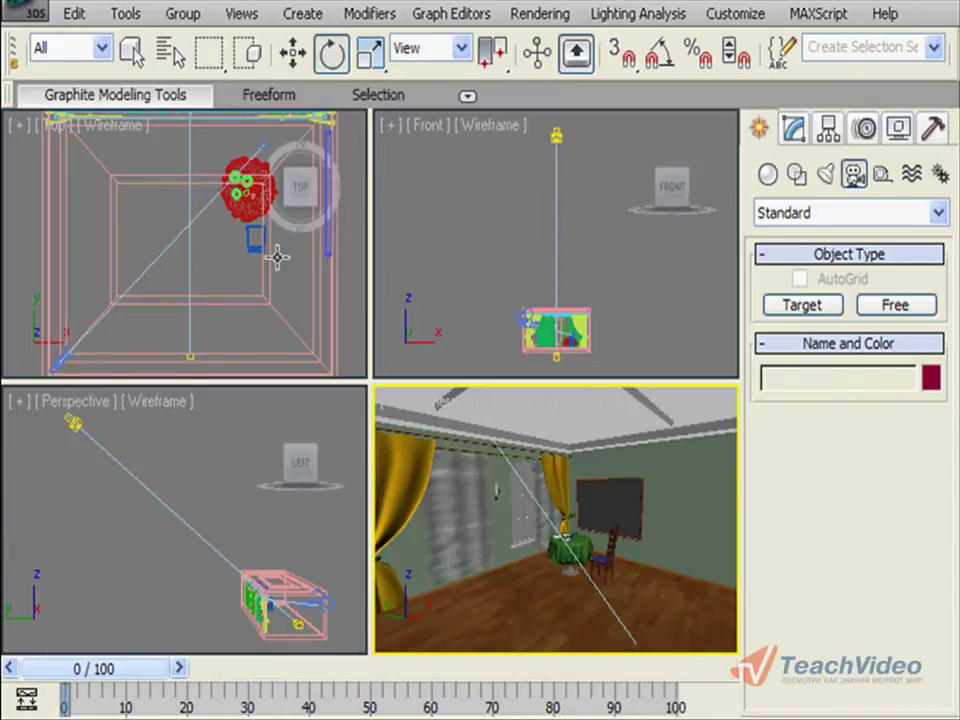
Select the table Stol in the Top view with Select and Move active
left_click(278, 258)
left_click(245, 195)
left_click(293, 53)
Maximize the Top view and clone the table twice as Stol01 and Stol02
key("alt+w")
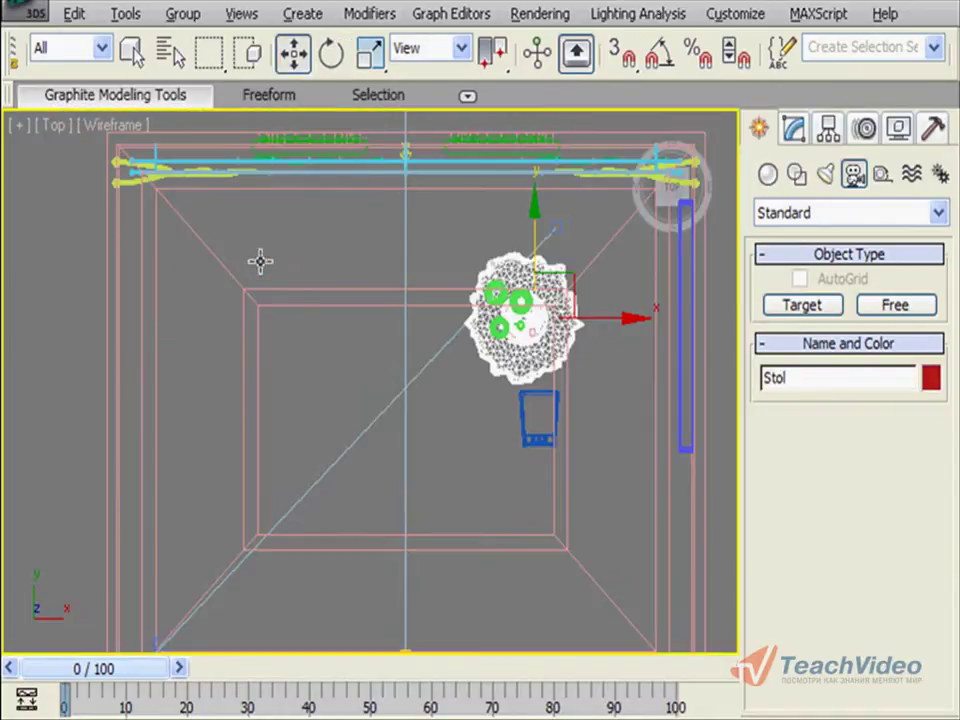
mouse_move(553, 279)
left_mouse_down("shift")
mouse_move(365, 272)
mouse_move(472, 465)
left_mouse_up("shift")
key("Return")
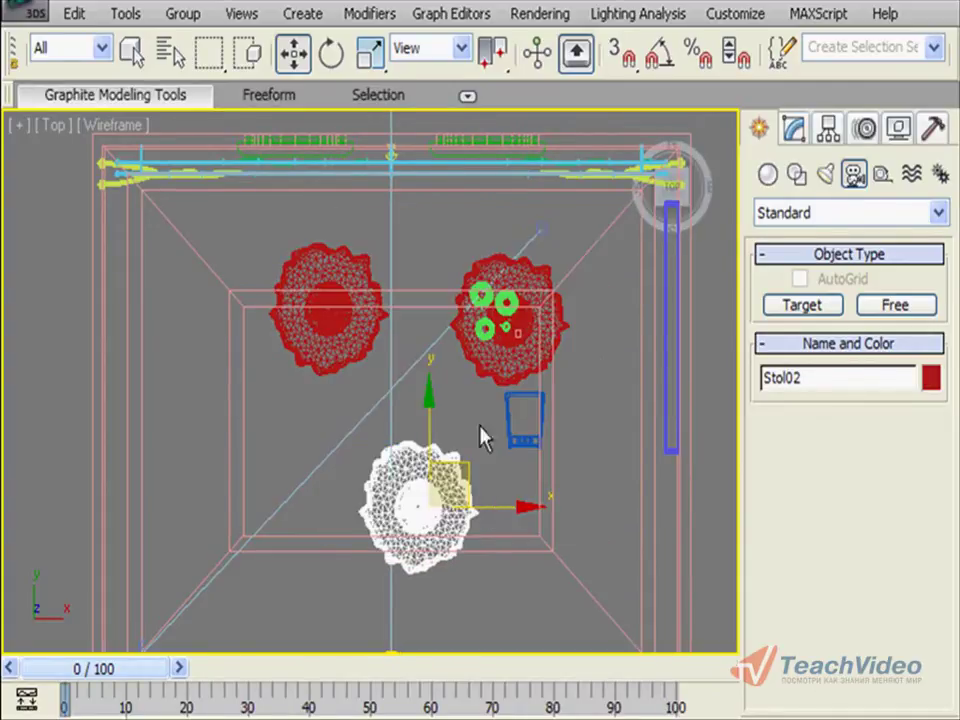
left_click(523, 262)
Move Stol up and to the right, and rotate Stol01 about -34.5 degrees
left_click(523, 263)
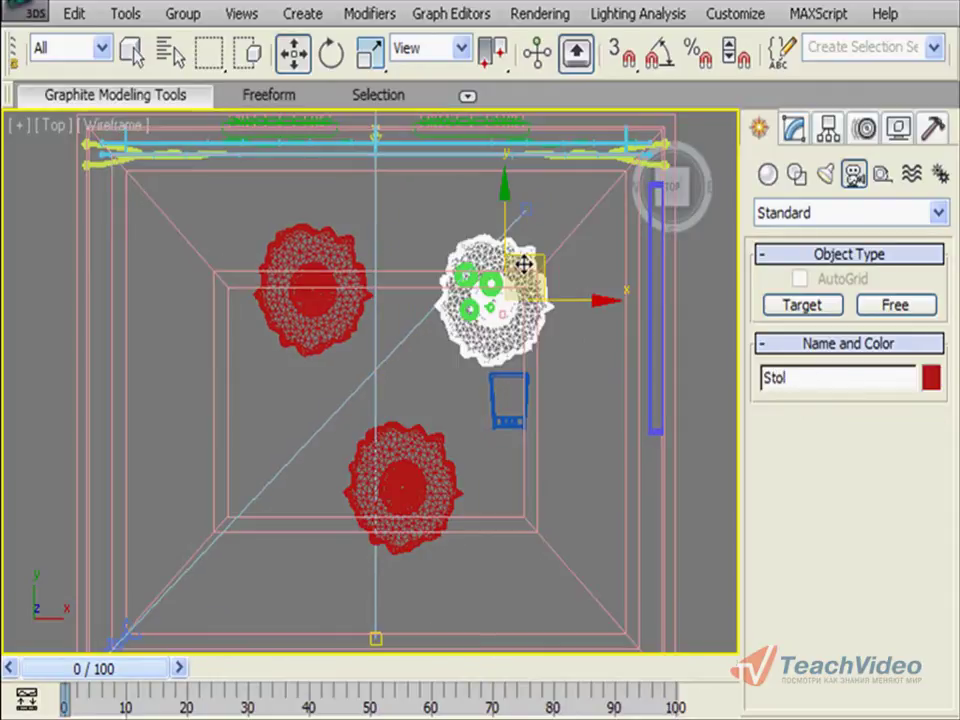
left_click_drag(549, 257, 563, 240)
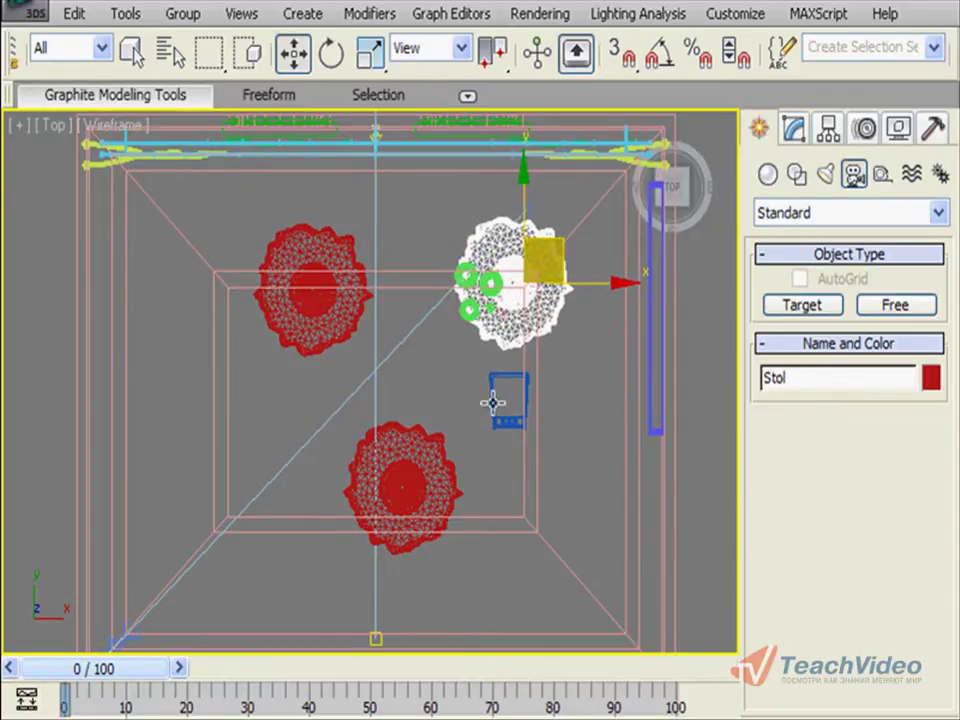
left_click(418, 462)
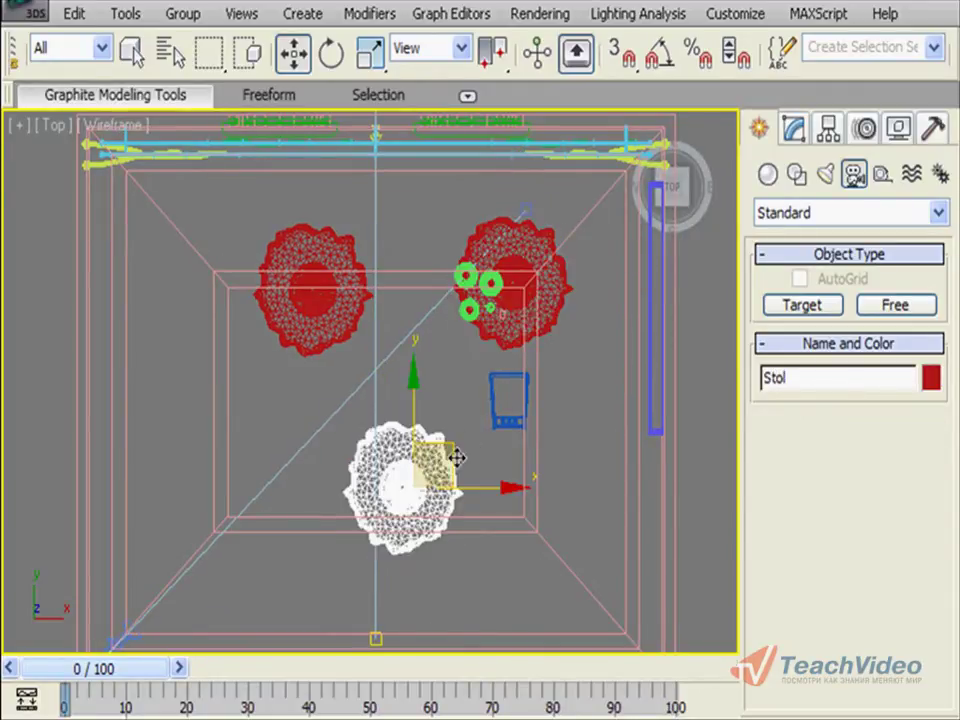
key("e")
left_click(352, 298)
mouse_move(415, 290)
left_mouse_down()
mouse_move(437, 558)
mouse_move(447, 490)
left_mouse_up()
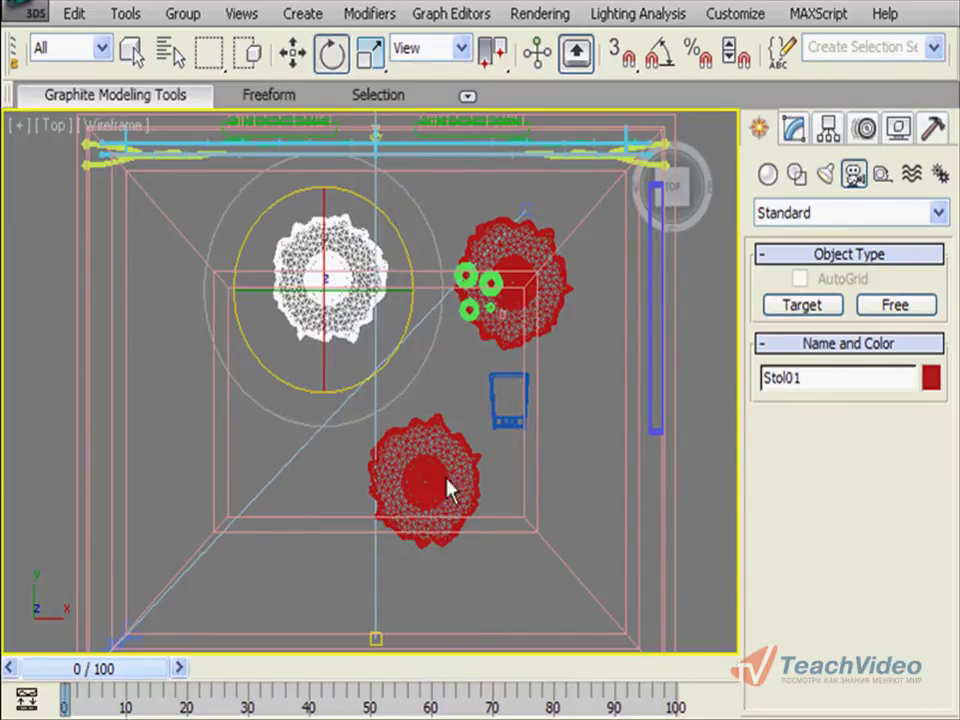
Move the chair Styl beside a table and make a rotated copy, Styl01
left_click(494, 403)
key("w")
left_click_drag(553, 364, 527, 336)
key("e")
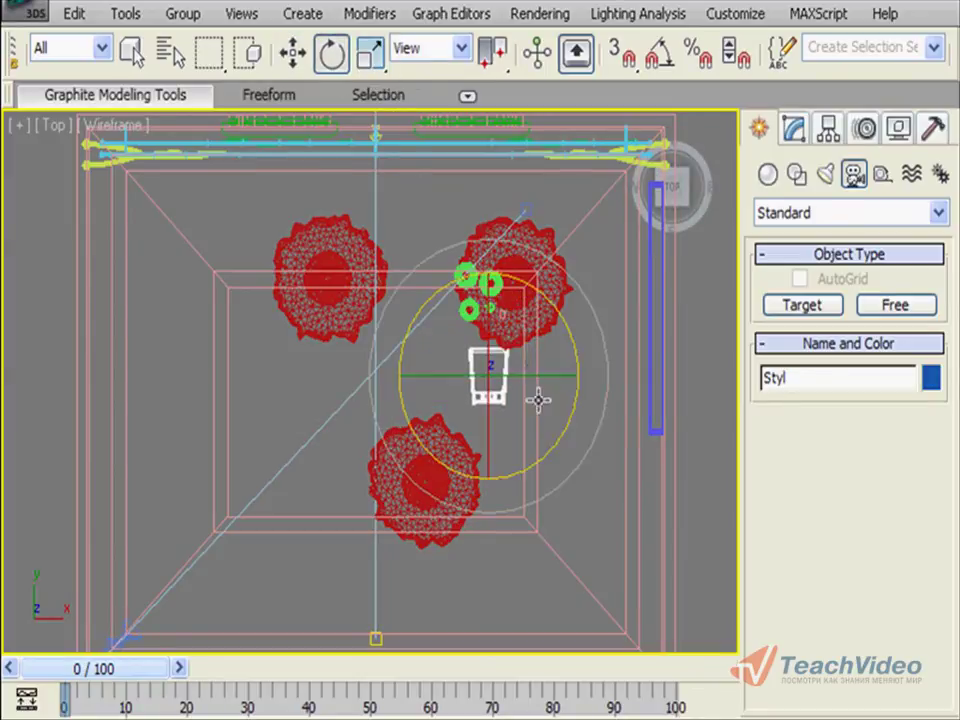
mouse_move(538, 400)
left_mouse_down()
mouse_move(583, 369)
mouse_move(527, 295)
mouse_move(614, 289)
mouse_move(469, 178)
left_mouse_up()
key("Return")
Clone chair Styl02, turn it toward its table and move it left
key("w")
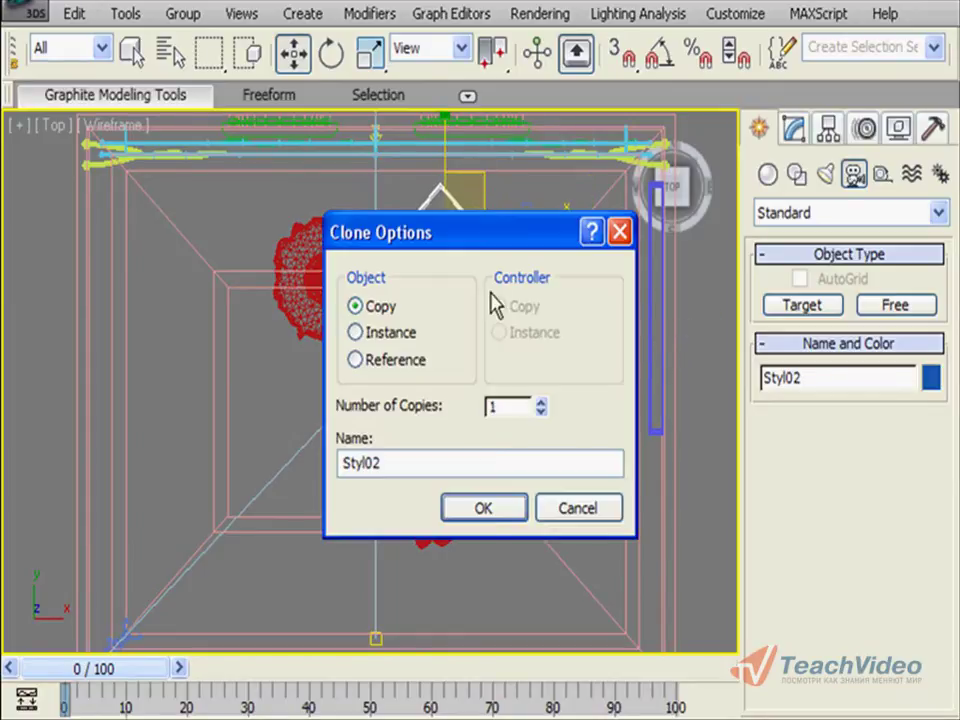
key("Return")
left_click(332, 54)
mouse_move(527, 181)
left_mouse_down()
mouse_move(332, 521)
mouse_move(300, 96)
left_mouse_up()
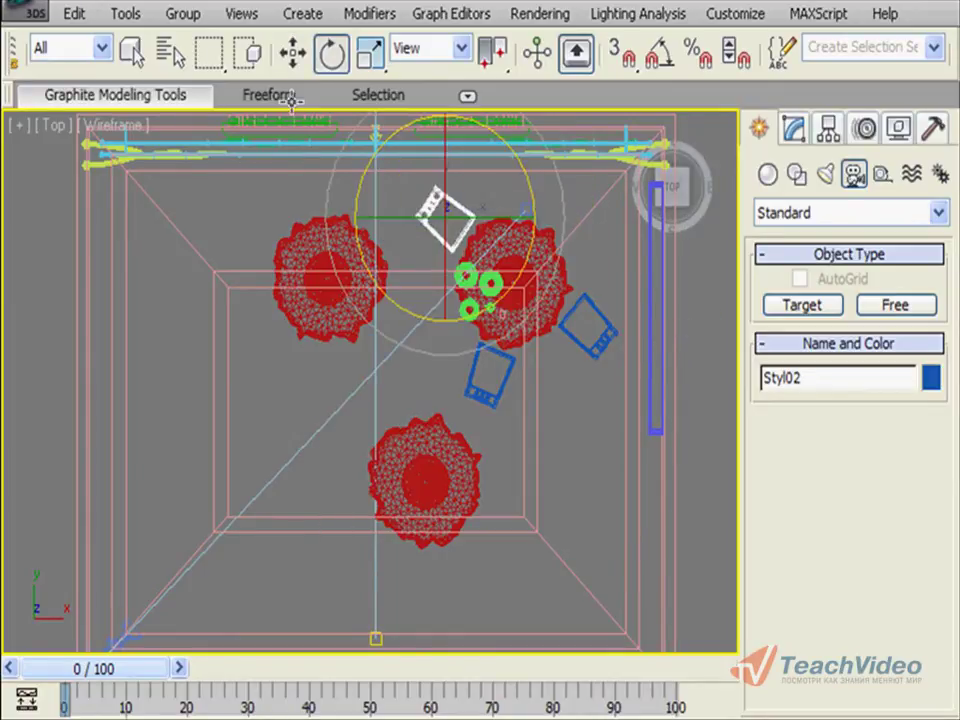
left_click(293, 54)
mouse_move(450, 182)
left_mouse_down()
mouse_move(395, 205)
mouse_move(291, 195)
mouse_move(296, 308)
left_mouse_up()
Clone chairs Styl03 to Styl05, turning Styl04 toward its table and moving Styl05 right and down
left_click(493, 508)
left_click(486, 508)
left_click(332, 54)
mouse_move(258, 250)
left_mouse_down()
mouse_move(323, 180)
mouse_move(311, 189)
left_mouse_up()
left_click(484, 508)
left_click(293, 54)
left_click_drag(298, 308, 410, 335)
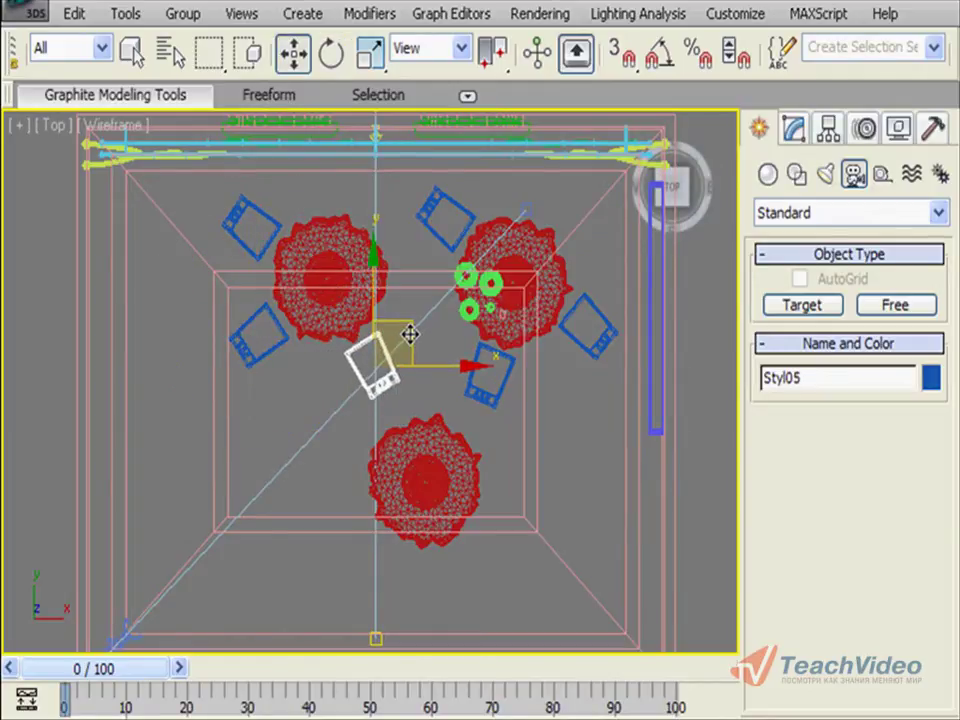
Clone Styl06, turned about -167° beside the lower table, and Styl07, turned about -89°
left_click_drag(415, 362, 383, 420, "shift")
left_click(482, 506)
left_click(332, 54)
left_click_drag(431, 375, 450, 425)
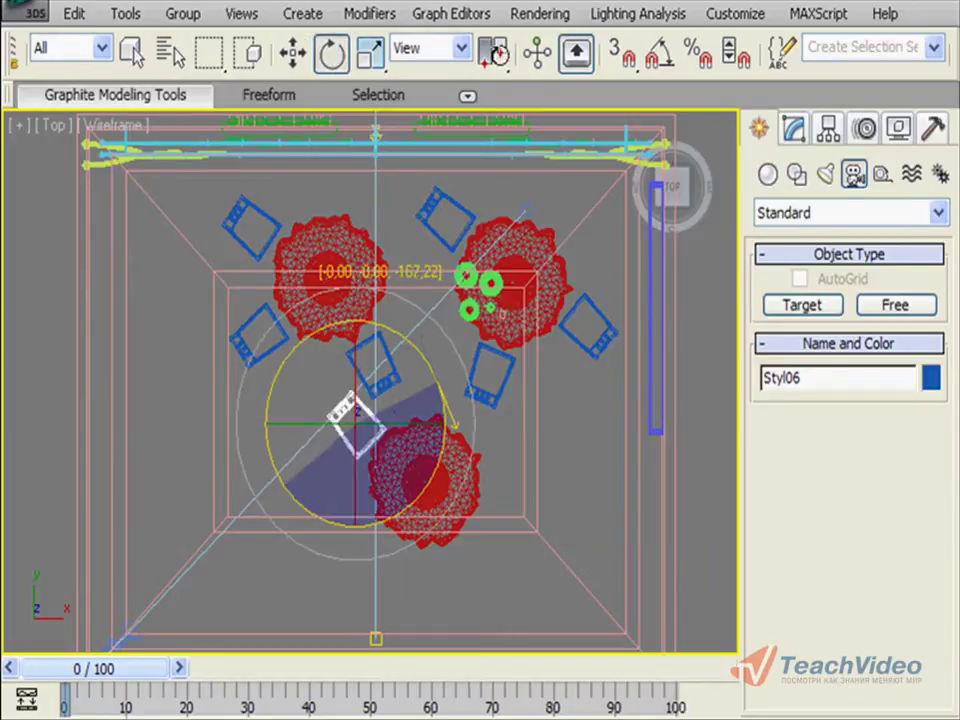
left_click(293, 54)
mouse_move(392, 392)
left_mouse_down()
mouse_move(528, 435)
mouse_move(551, 429)
left_mouse_up()
left_click(467, 501)
key("e")
mouse_move(630, 458)
left_mouse_down()
mouse_move(640, 686)
mouse_move(624, 708)
left_mouse_up()
Return to the four-viewport layout and bring the camera into the Top view
key("alt+w")
mouse_move(273, 309)
middle_mouse_down()
mouse_move(295, 270)
mouse_move(302, 118)
middle_mouse_up()
key("ctrl+c")
Move Camera01 up and to the right in the Top view
key("w")
left_click_drag(111, 301, 146, 279)
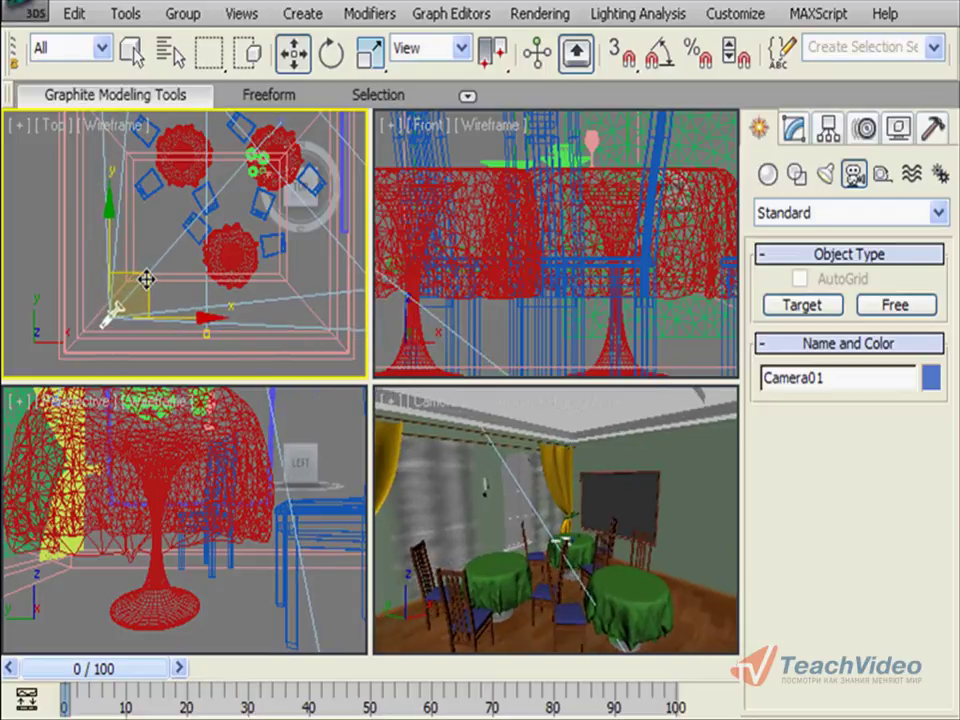
mouse_move(279, 161)
middle_mouse_down()
mouse_move(256, 236)
mouse_move(197, 283)
mouse_move(180, 277)
middle_mouse_up()
Select Camera01.Target and open its Move Transform Type-In
left_click(218, 260)
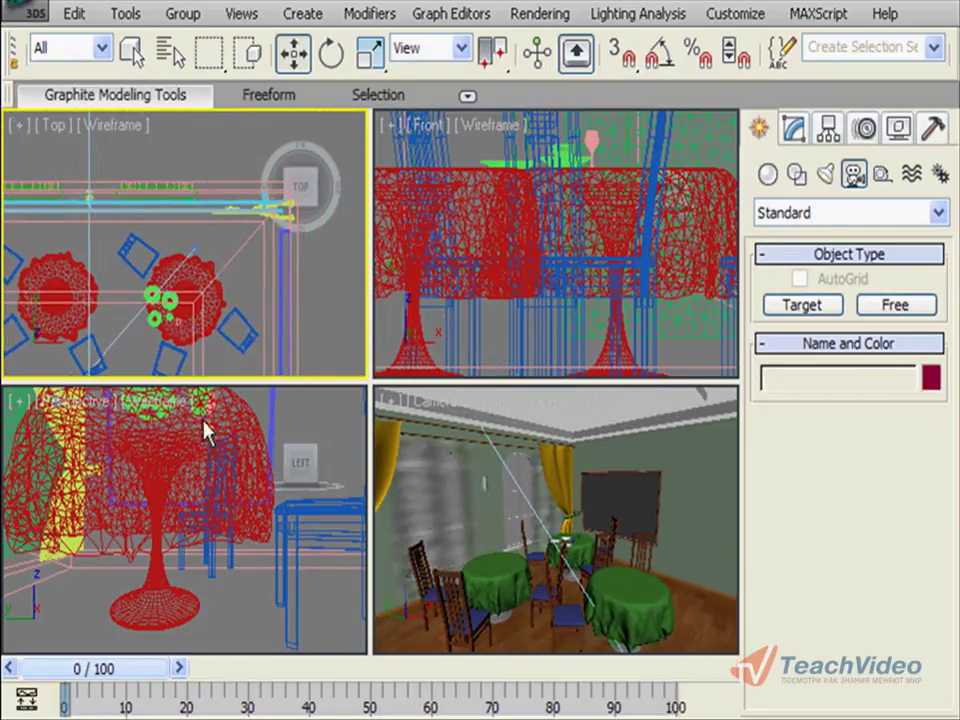
left_click(196, 246)
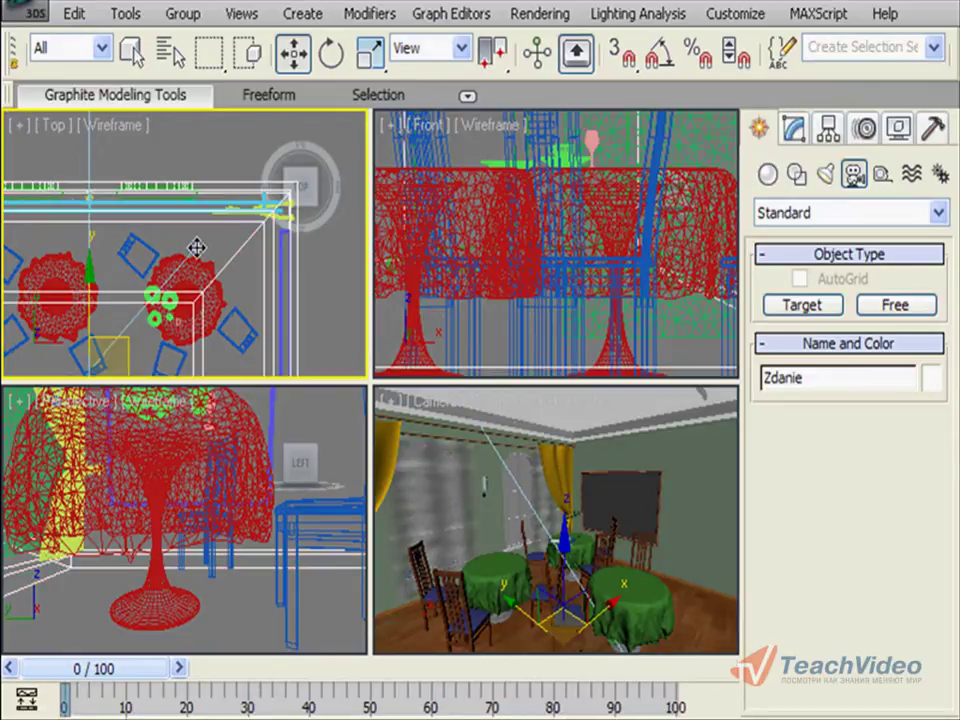
left_click(196, 246)
right_click(293, 60)
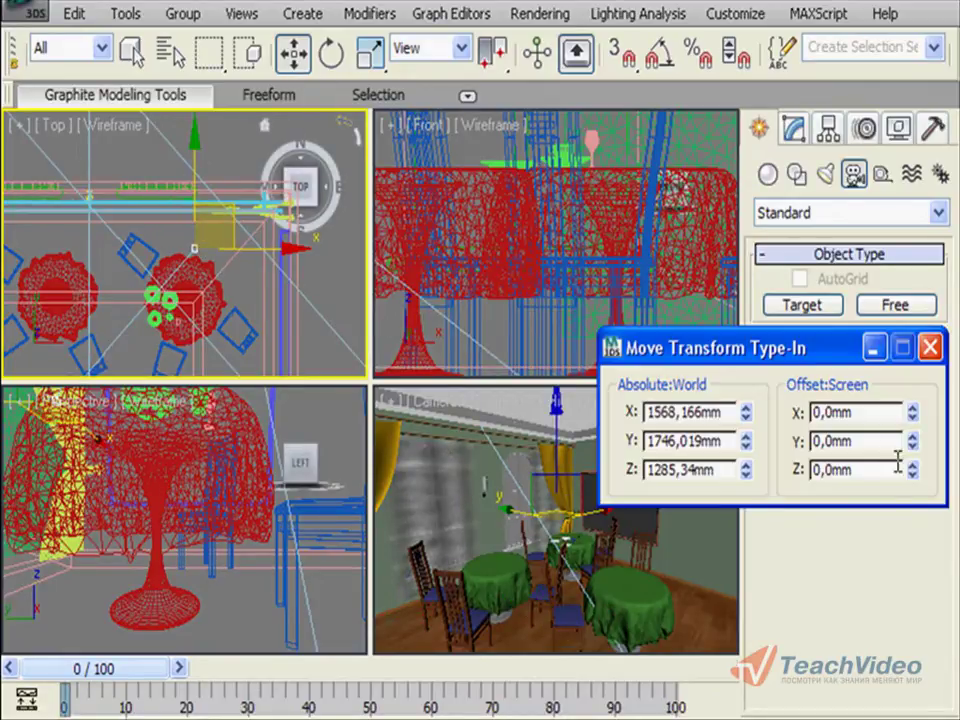
Lower Camera01.Target about 500 mm to Z 785,469 mm and shift it sideways to re-aim the camera
left_click_drag(918, 474, 917, 495)
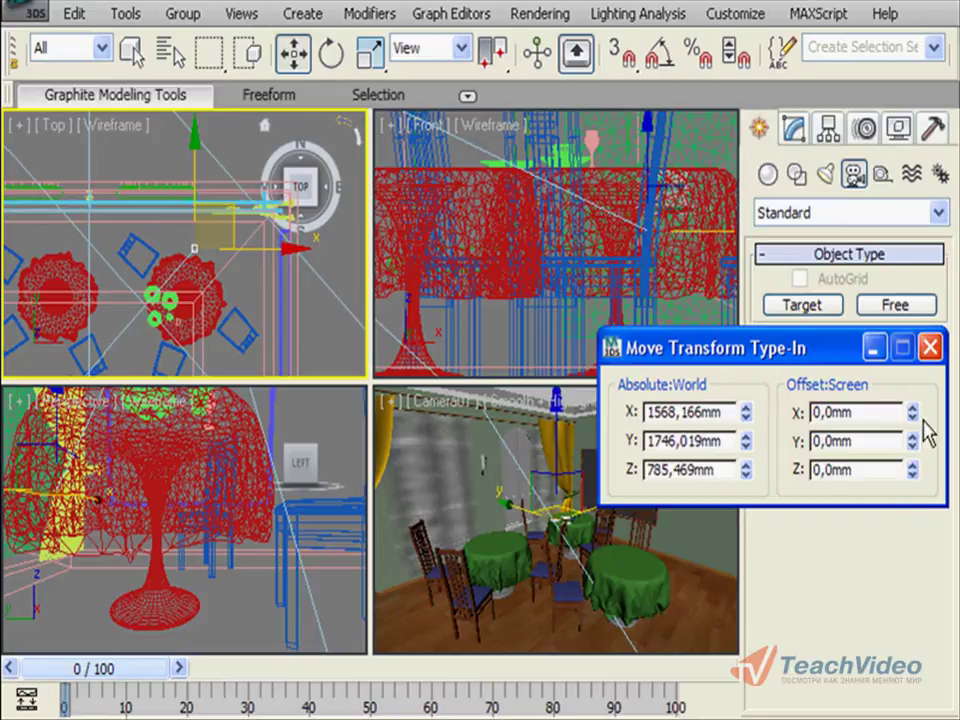
left_click(930, 347)
left_click_drag(215, 219, 186, 206)
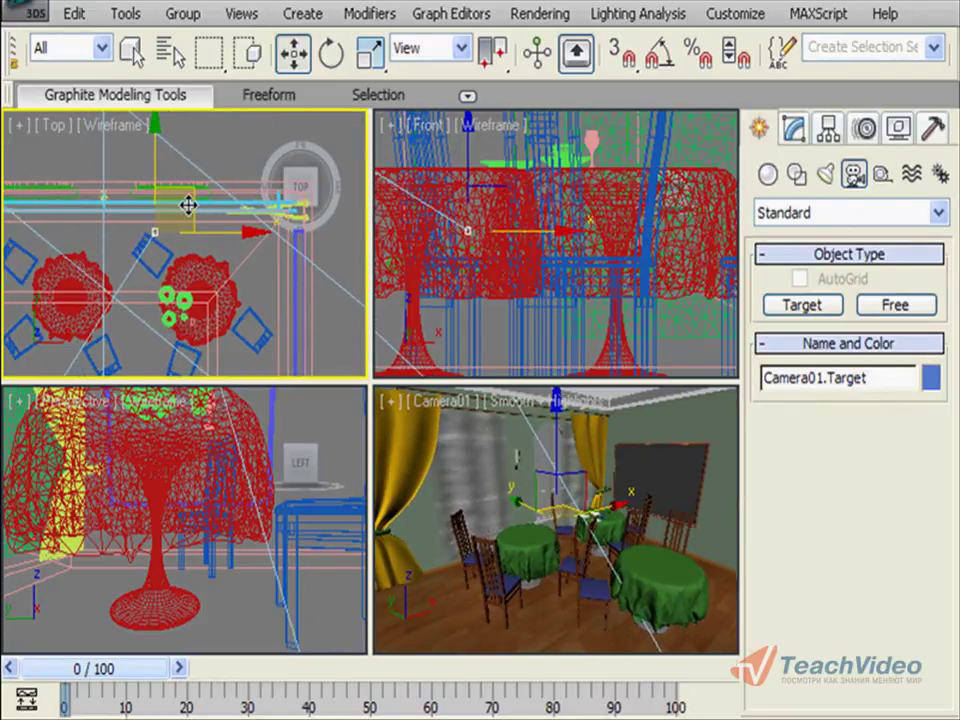
middle_click_drag(183, 233, 246, 165)
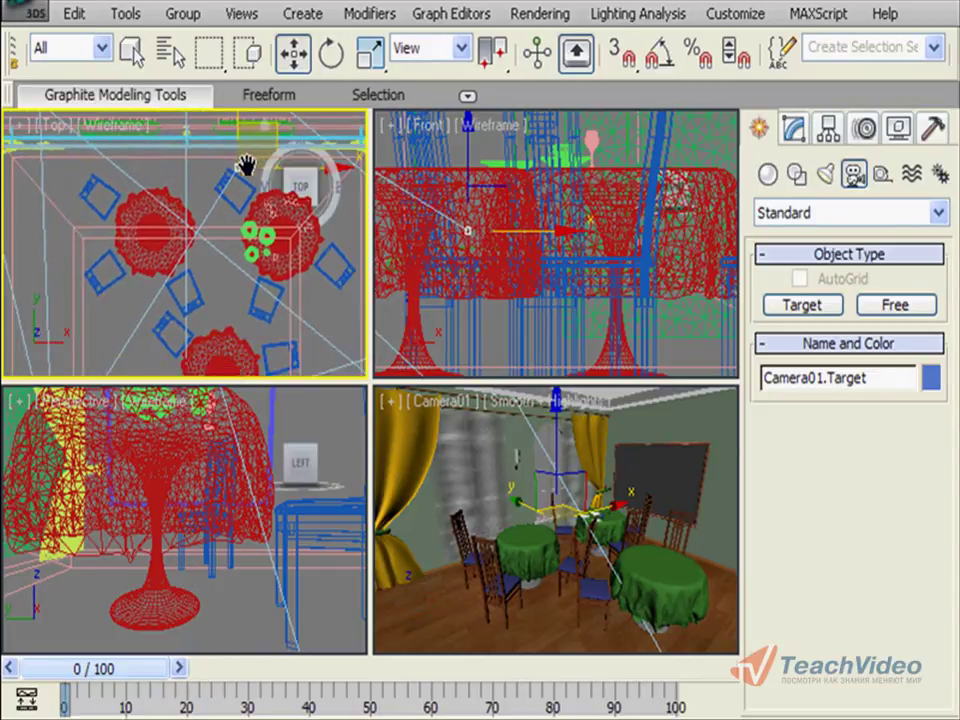
key("alt+w")
Move the top-left table together with its chair slightly left
scroll(471, 328, "down", 3)
left_click(358, 308)
left_click(358, 308)
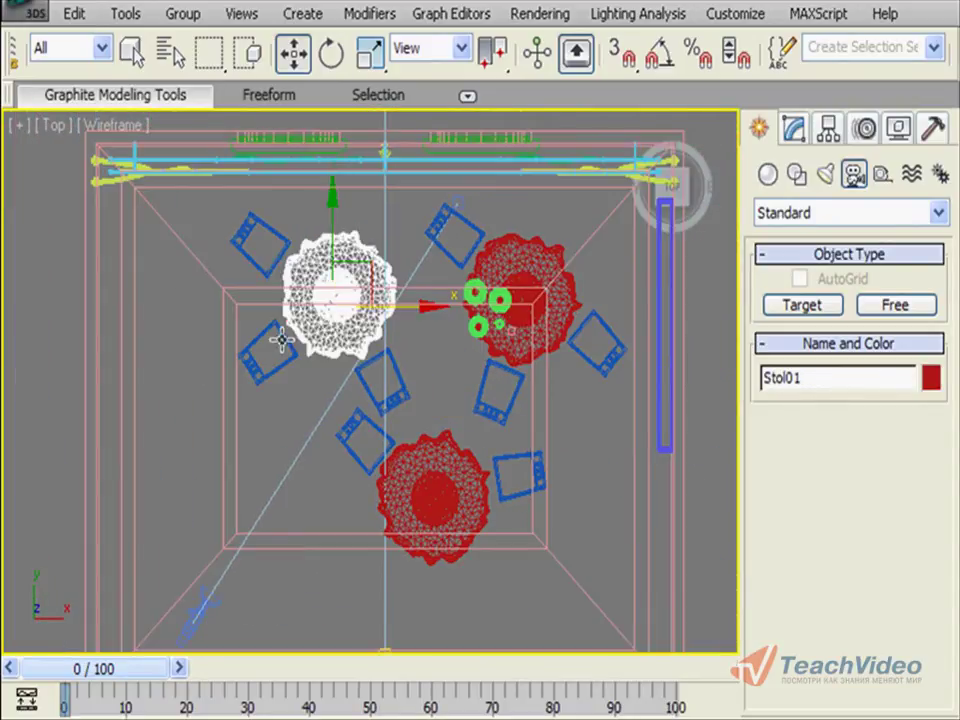
left_click(269, 287, "ctrl")
left_click_drag(419, 410, 383, 413)
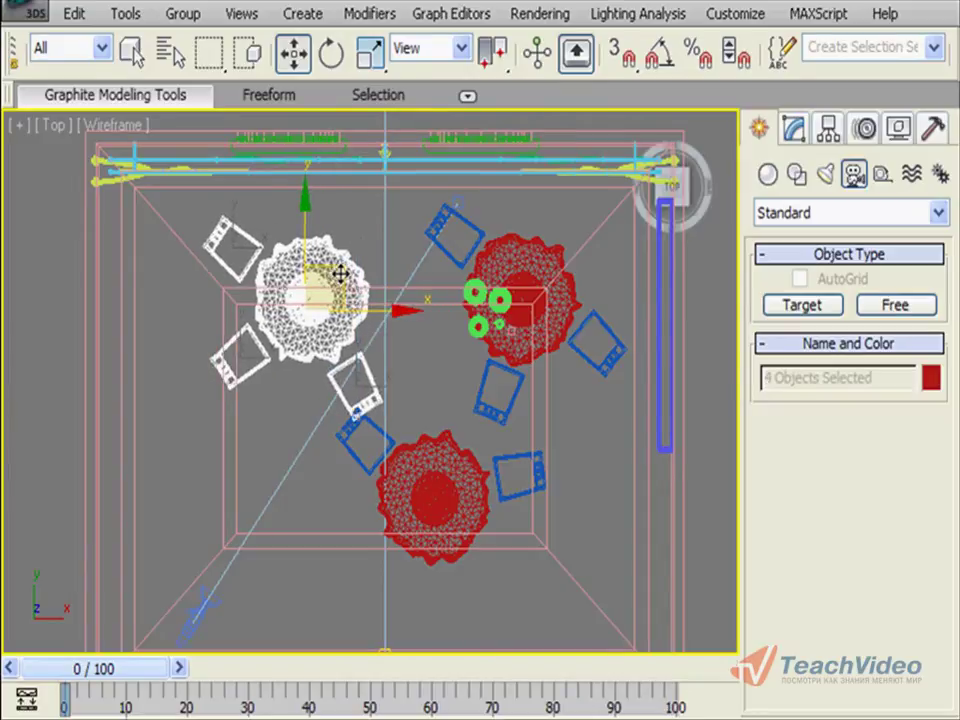
Move the bottom table and its chair down
left_click(357, 432)
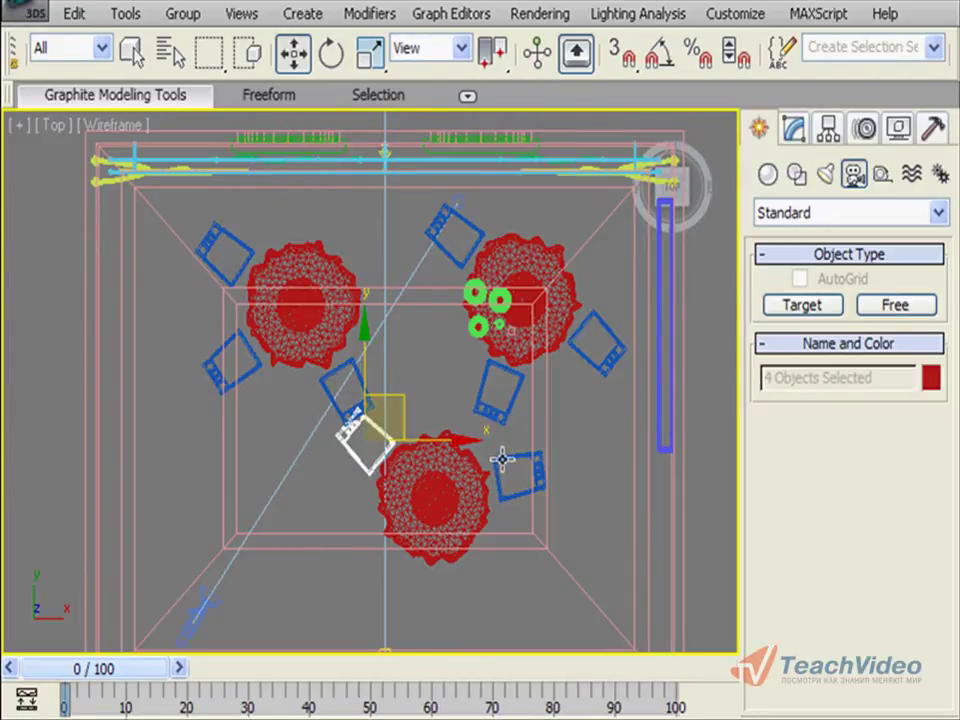
left_click(466, 487, "ctrl")
left_click_drag(402, 421, 411, 452)
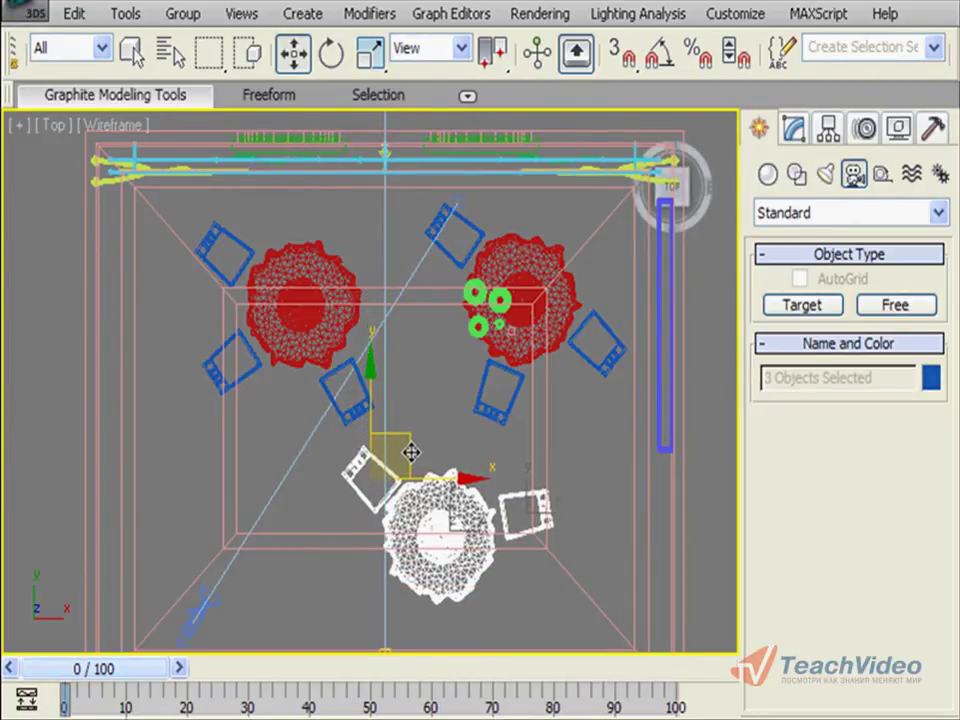
Zoom in and select the large plate B Tarelka 01
scroll(460, 420, "up", 1)
scroll(467, 403, "up", 2)
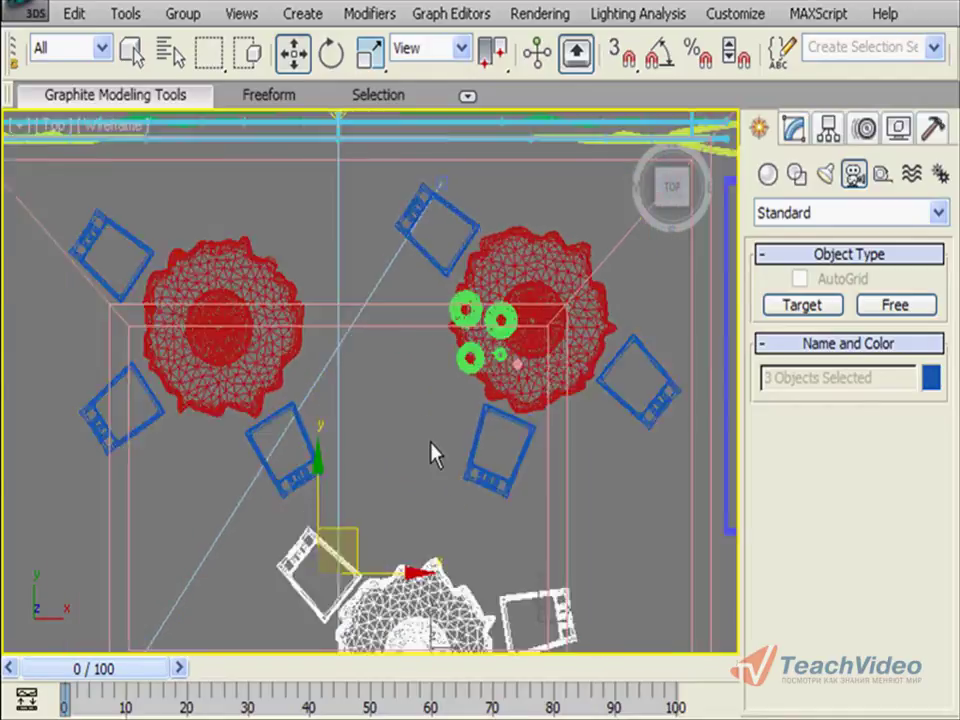
scroll(435, 452, "up", 3)
scroll(435, 403, "up", 1)
left_click(555, 318)
left_click(566, 313)
Move the large, small and medium plates onto the left, right and bottom tables, and copy the medium plate
left_click_drag(566, 313, 88, 296)
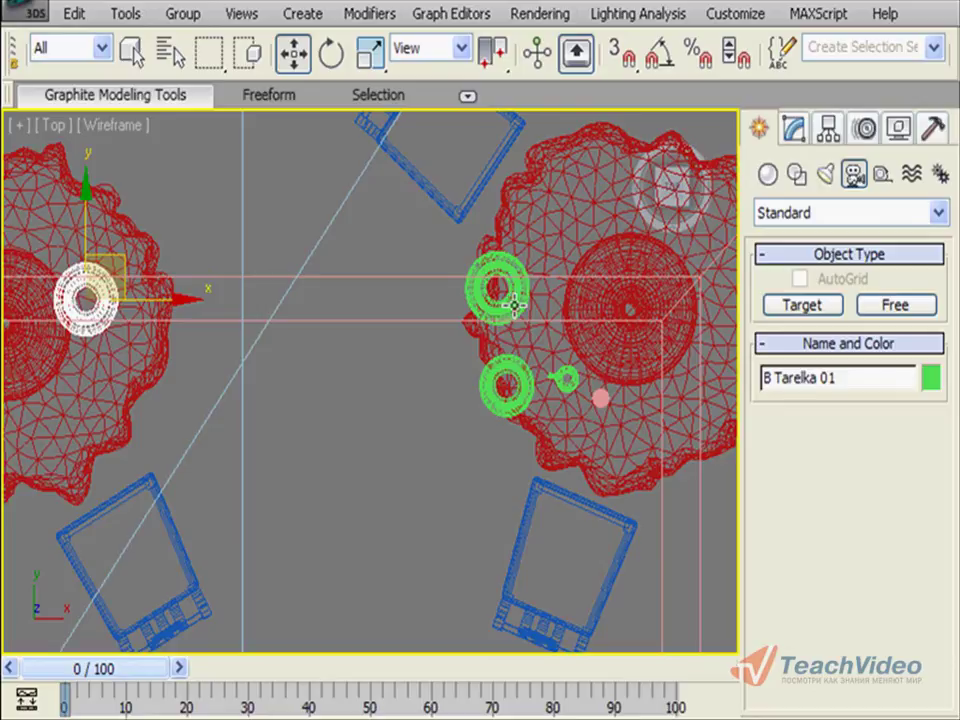
left_click_drag(513, 303, 600, 282)
mouse_move(527, 383)
left_mouse_down()
mouse_move(551, 274)
mouse_move(536, 274)
mouse_move(546, 161)
mouse_move(519, 489)
mouse_move(531, 549)
left_mouse_up()
left_click_drag(464, 549, 409, 519, "shift")
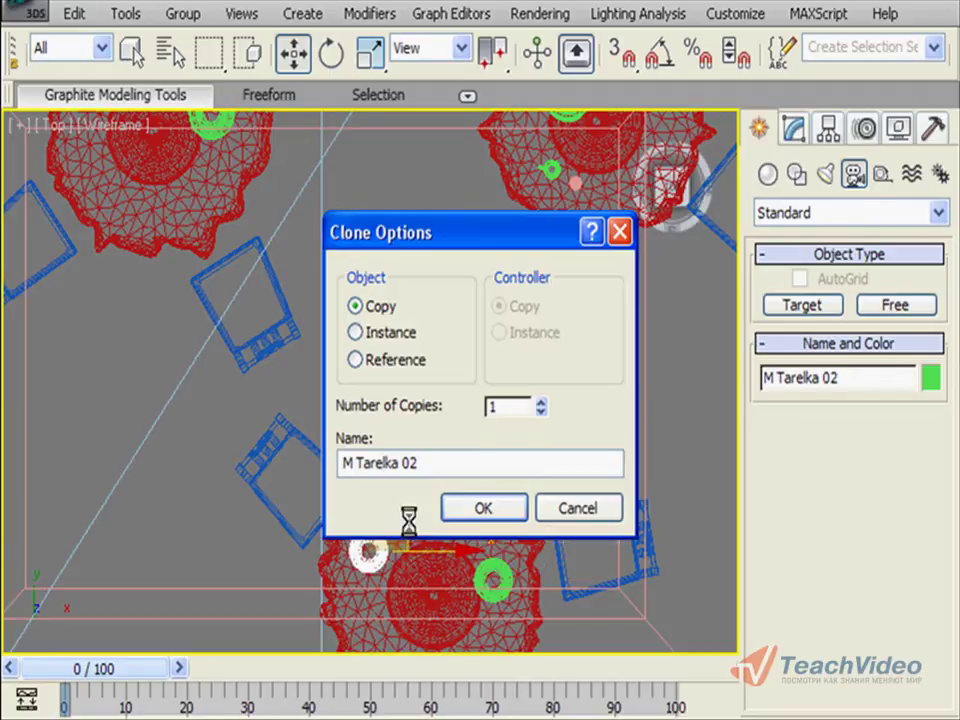
key("Return")
Move the glass Bokal onto the bottom table and make a copy of it
left_click(576, 183)
mouse_move(589, 182)
left_mouse_down()
mouse_move(489, 510)
mouse_move(498, 535)
mouse_move(446, 528)
left_mouse_up()
left_click(470, 507)
middle_click_drag(472, 348, 485, 543)
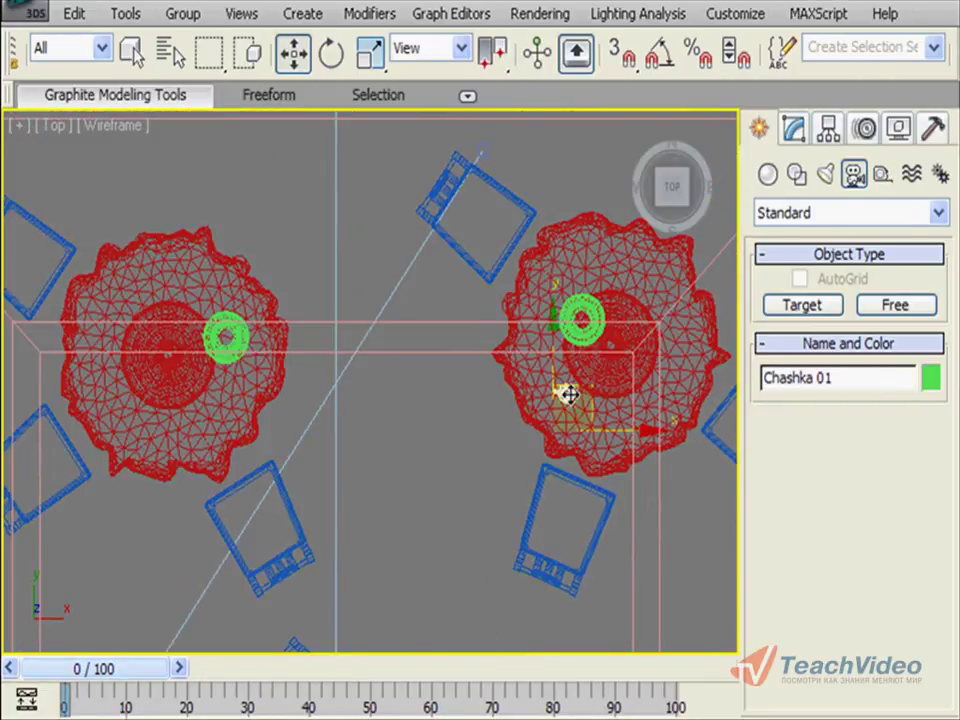
Place cup Chashka 01 and copy the small plate S Tarelka 01 beside it
left_click_drag(596, 392, 626, 368)
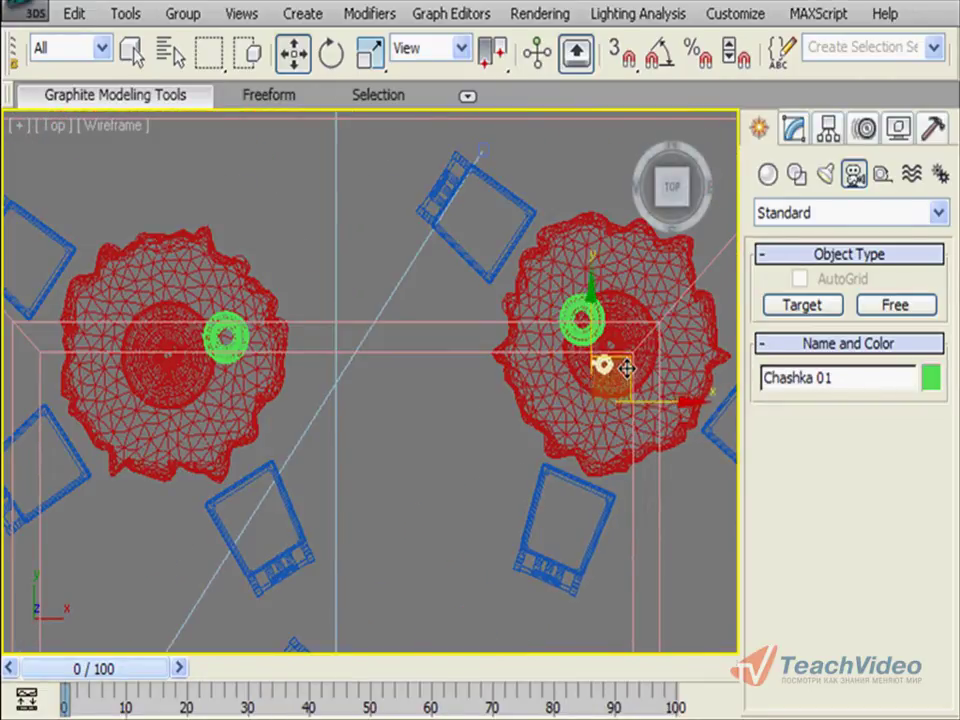
left_click(587, 318)
mouse_move(617, 280)
left_mouse_down()
mouse_move(596, 258)
mouse_move(631, 370)
mouse_move(712, 338)
left_mouse_up()
key("Return")
key("Return")
Turn cup Chashka 01 around about 160 degrees
left_click(600, 358)
middle_click_drag(600, 358, 471, 396)
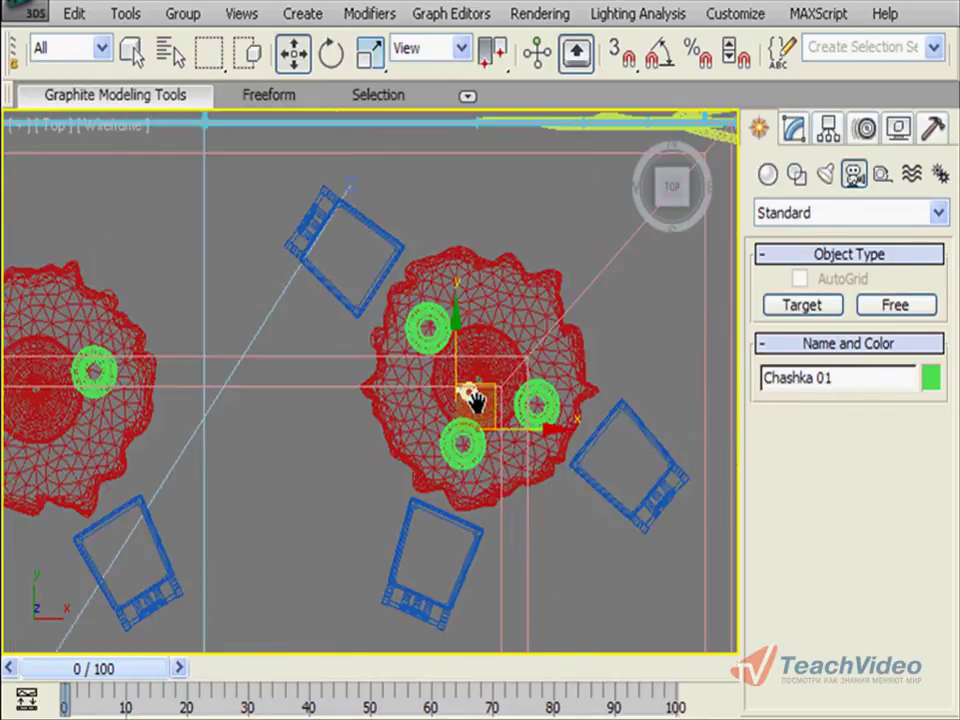
scroll(480, 420, "up", 4)
key("e")
left_click_drag(493, 452, 527, 72)
key("w")
Clone the cup as Chashka 02 and Chashka 03, rotating the copy to suit its setting
mouse_move(435, 360)
left_mouse_down()
mouse_move(456, 385)
mouse_move(553, 340)
left_mouse_up()
left_click(484, 506)
left_click(331, 53)
mouse_move(595, 275)
left_mouse_down()
mouse_move(576, 187)
mouse_move(561, 296)
mouse_move(546, 321)
mouse_move(378, 284)
left_mouse_up()
left_click(484, 508)
key("w")
left_click(428, 428, "ctrl")
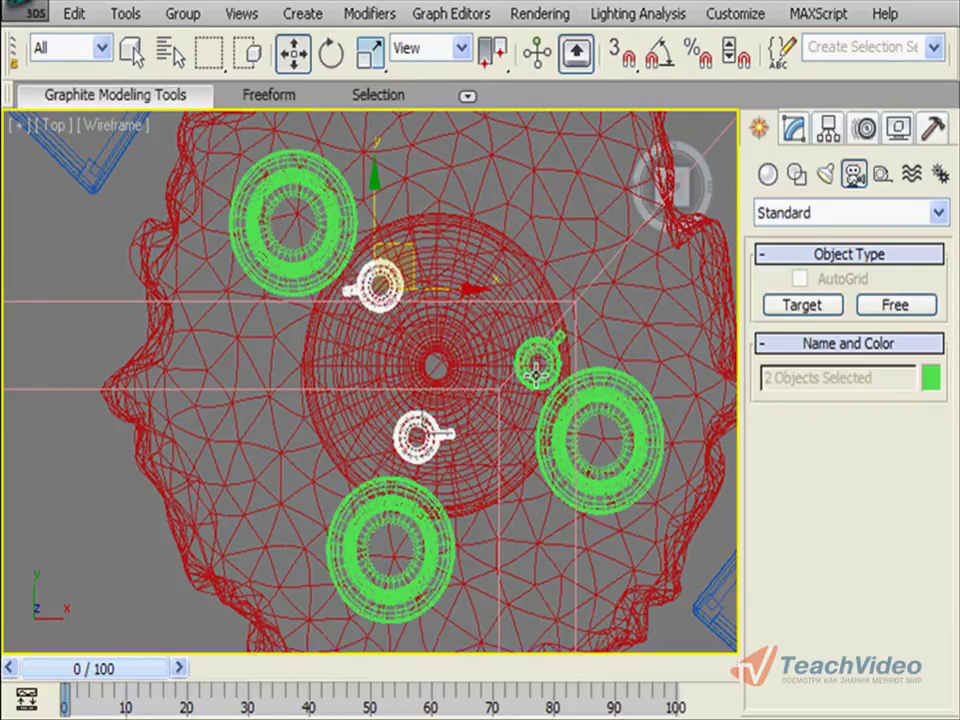
Copy the three cups onto the left table and rotate them around its centre
scroll(343, 341, "down", 3)
middle_click_drag(478, 358, 495, 358)
scroll(553, 350, "down", 2)
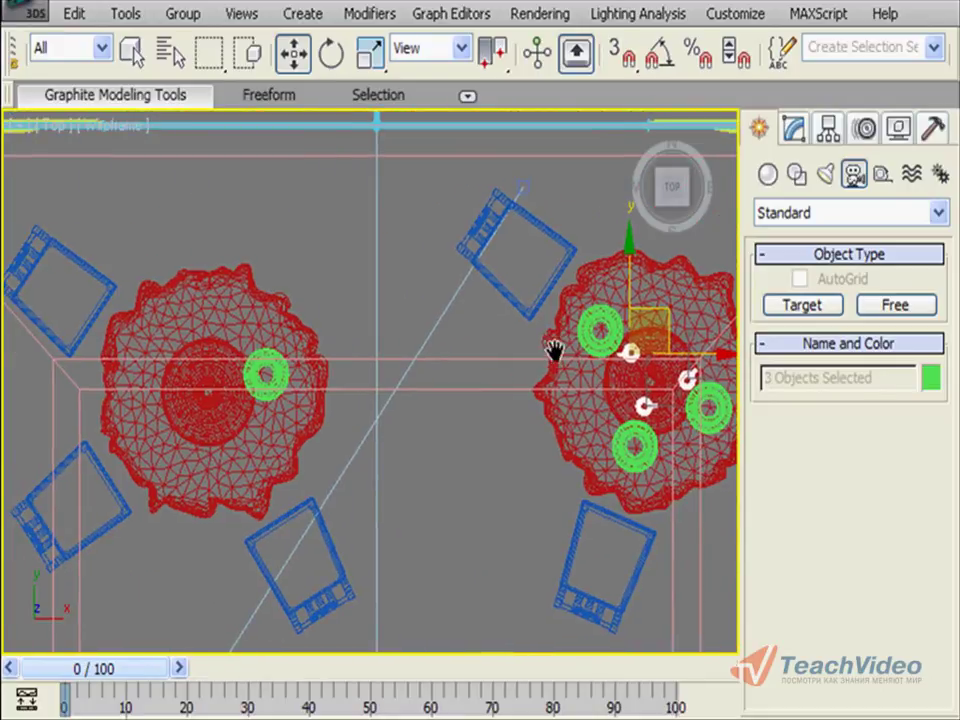
left_click_drag(665, 316, 210, 332, "shift")
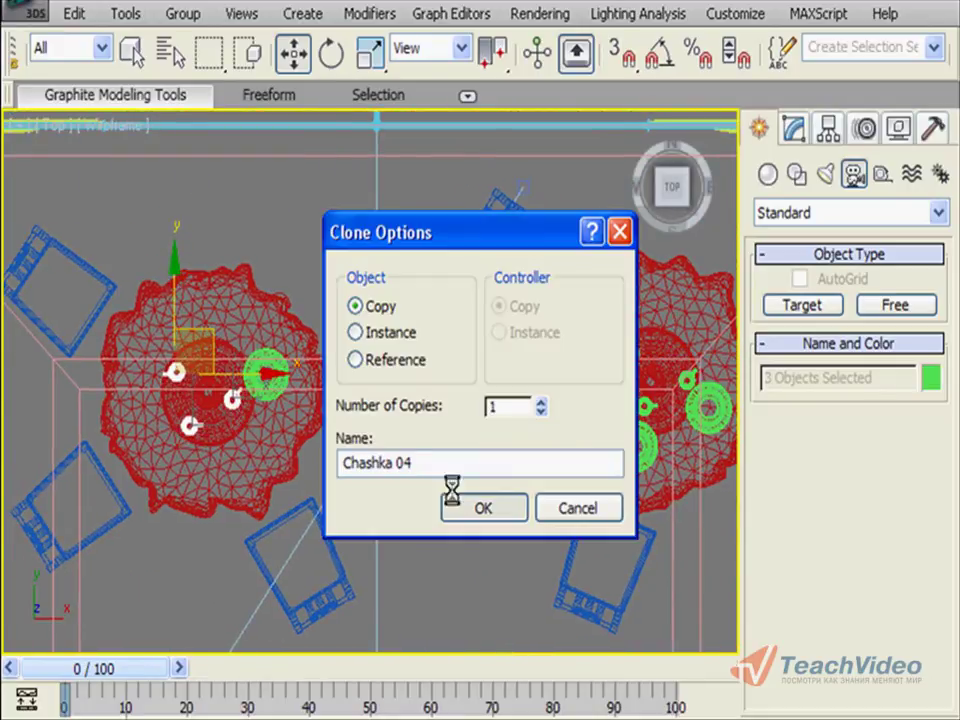
left_click(480, 506)
scroll(371, 298, "up", 1)
scroll(446, 296, "up", 2)
scroll(480, 300, "up", 1)
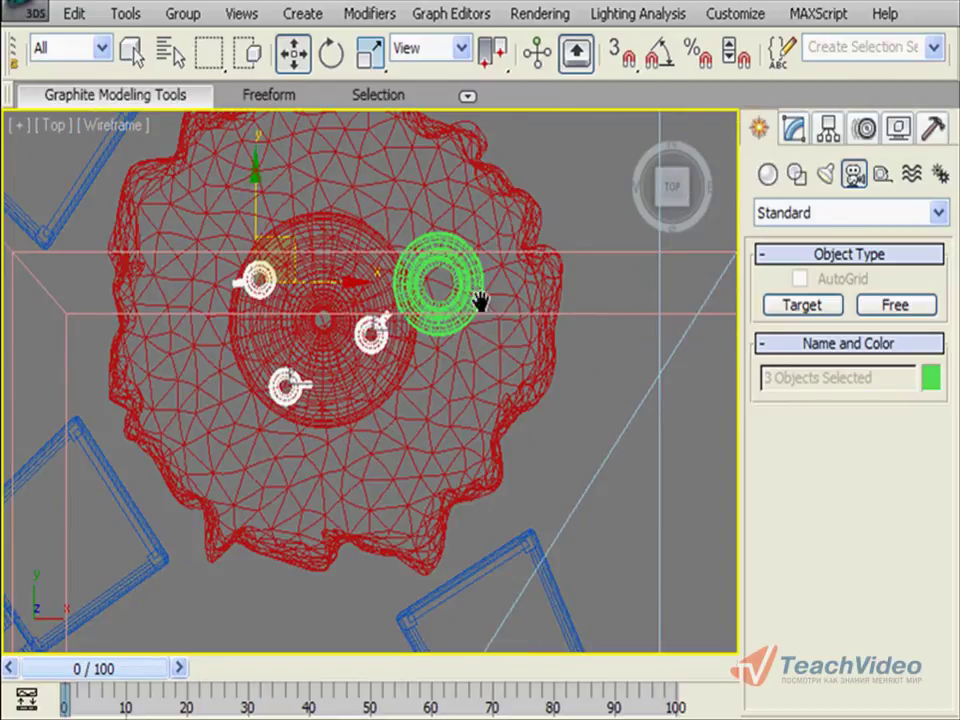
middle_click_drag(372, 188, 415, 212)
key("e")
mouse_move(422, 285)
left_mouse_down()
mouse_move(444, 326)
mouse_move(454, 390)
left_mouse_up()
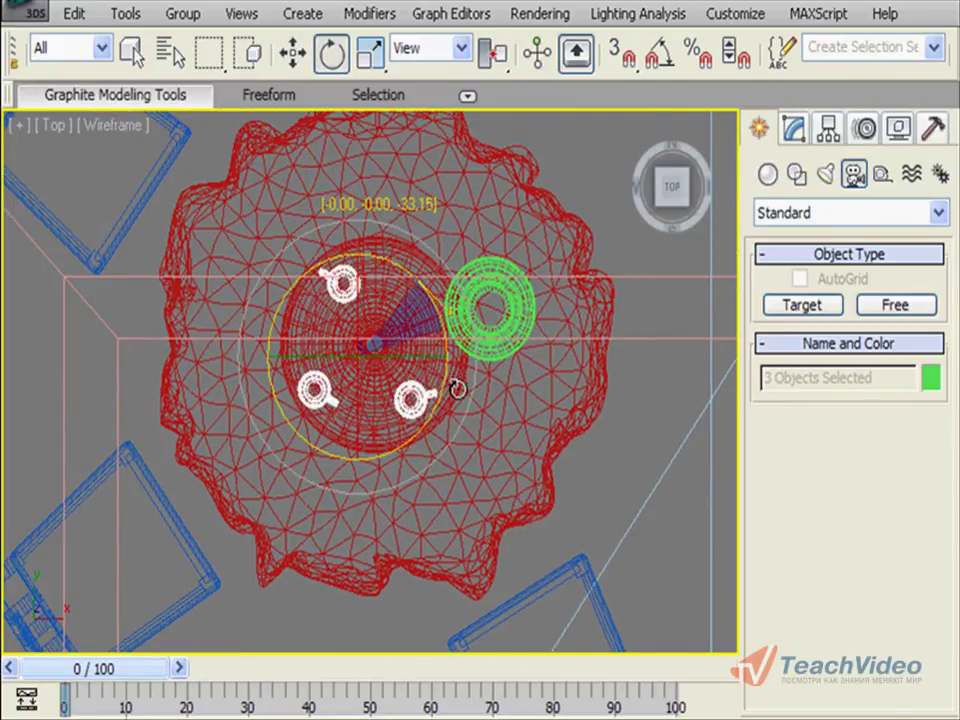
Copy the large B Tarelka plates into place settings on the left table
left_click(518, 320)
key("w")
mouse_move(528, 265)
left_mouse_down()
mouse_move(399, 265)
mouse_move(290, 205)
mouse_move(309, 361)
mouse_move(293, 400)
mouse_move(475, 428)
left_mouse_up()
left_click(505, 498)
left_click(502, 505)
key("alt+w")
left_click(602, 455)
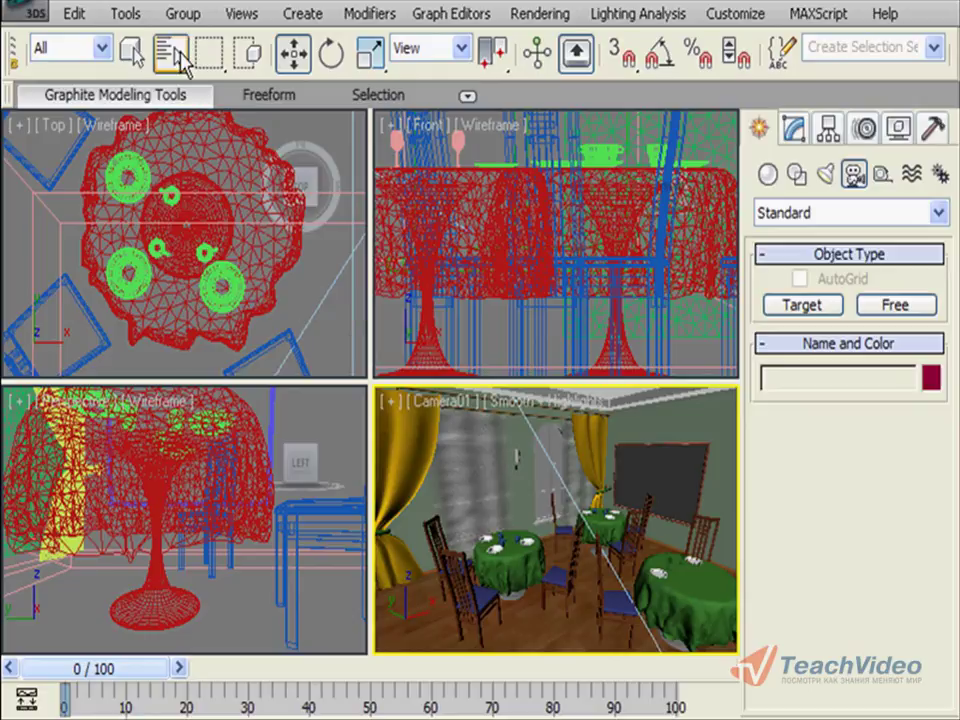
Select Camera01 and its target with Select by Name
left_click(176, 56)
left_click_drag(185, 651, 190, 685)
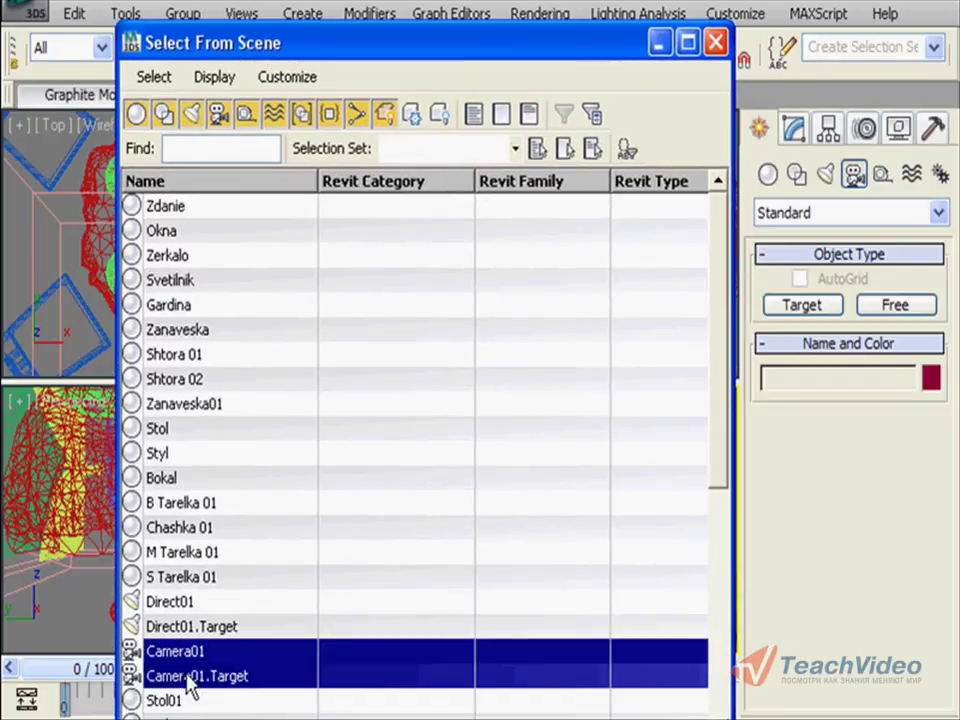
left_click_drag(614, 33, 614, 0)
left_click(626, 707)
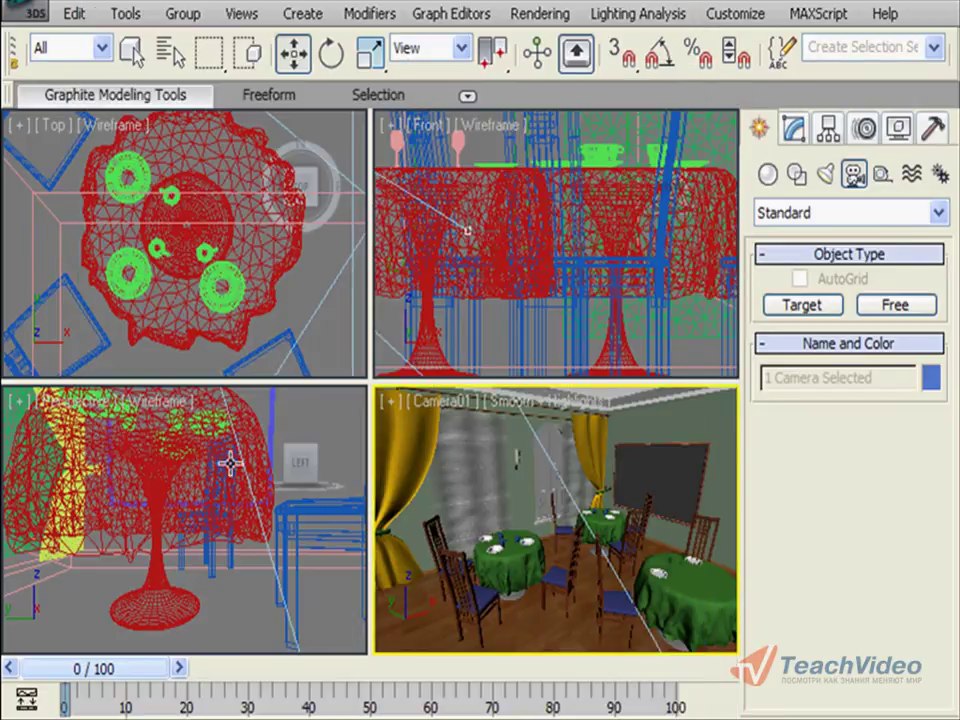
Lower Camera01 about 640 mm with the Offset Z spinner, then zoom extents all views
right_click(293, 60)
left_click_drag(912, 469, 914, 526)
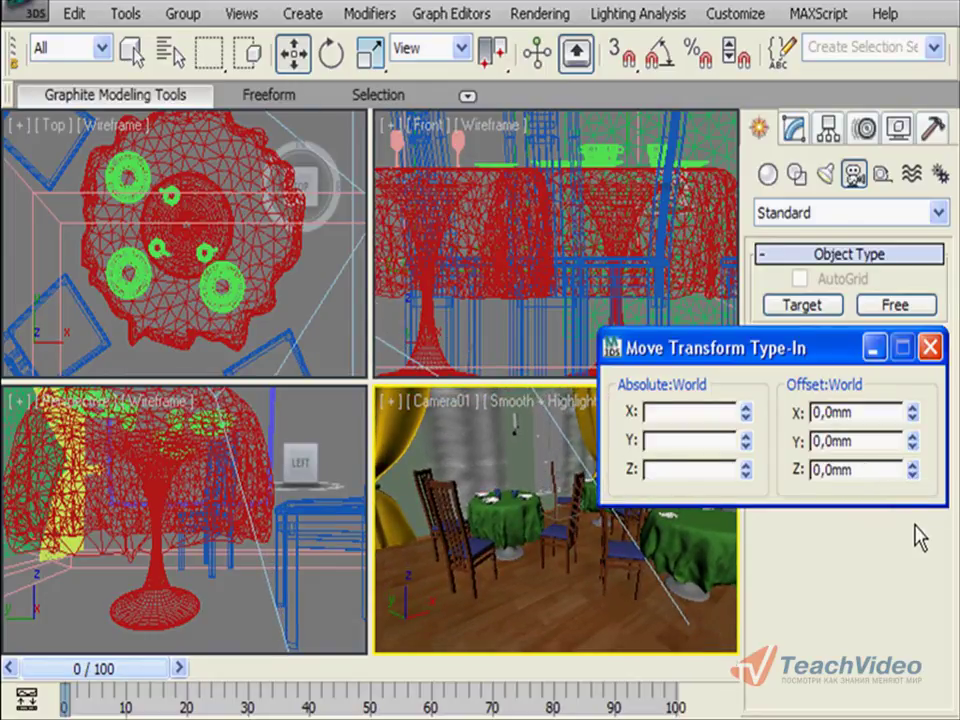
left_click(105, 260)
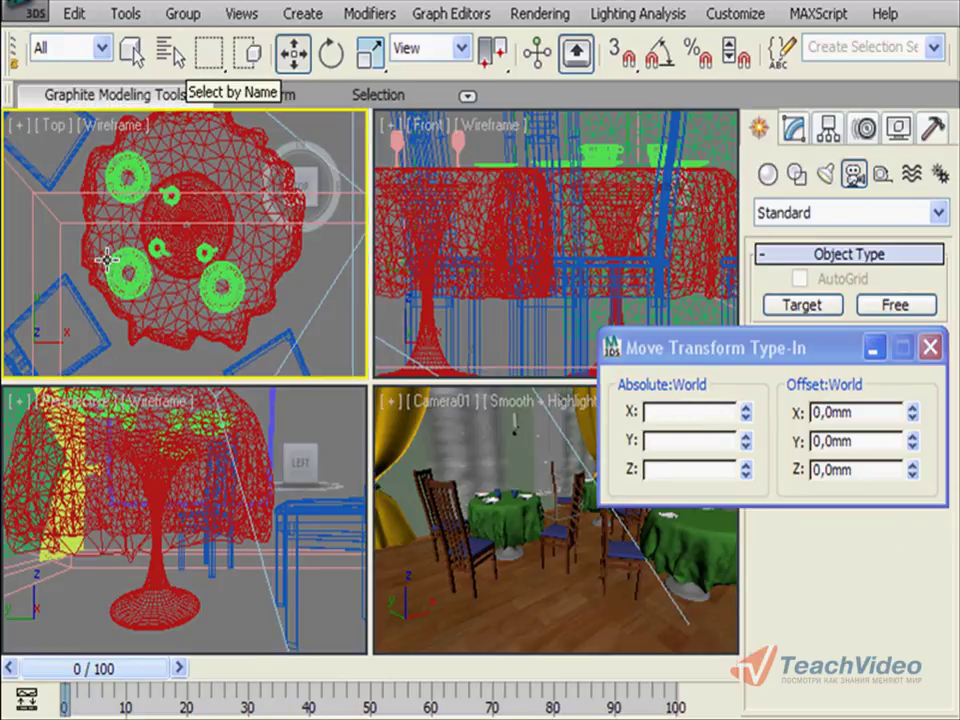
key("ctrl+shift+z")
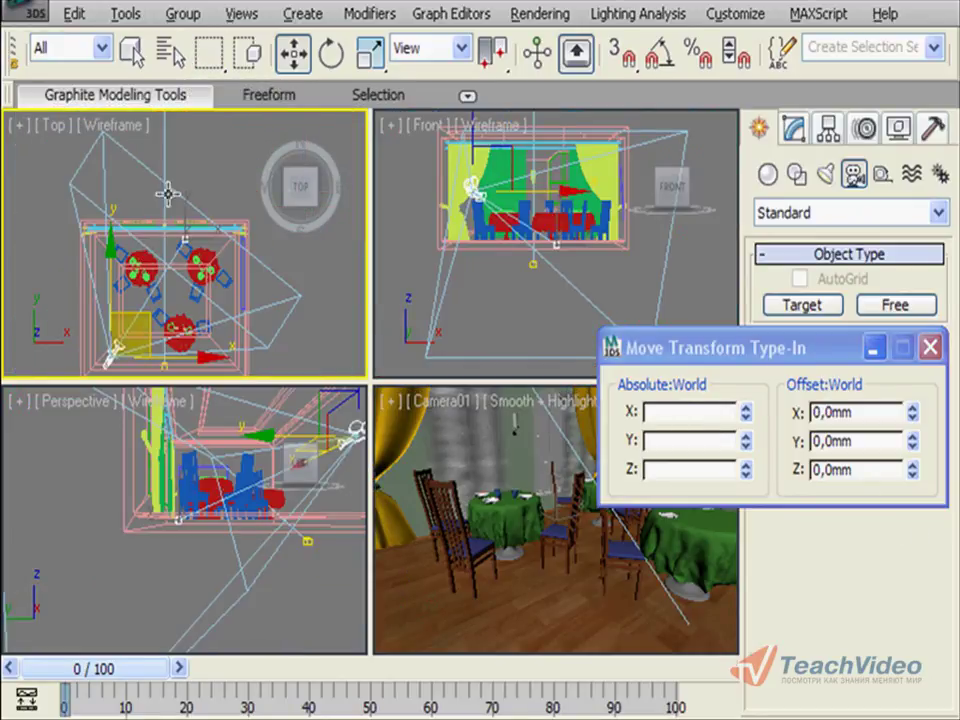
Raise Camera01.Target to about 932 mm in the Front view
left_click(167, 194)
left_click(550, 255)
left_click_drag(553, 177, 553, 154)
left_click_drag(699, 357, 594, 192)
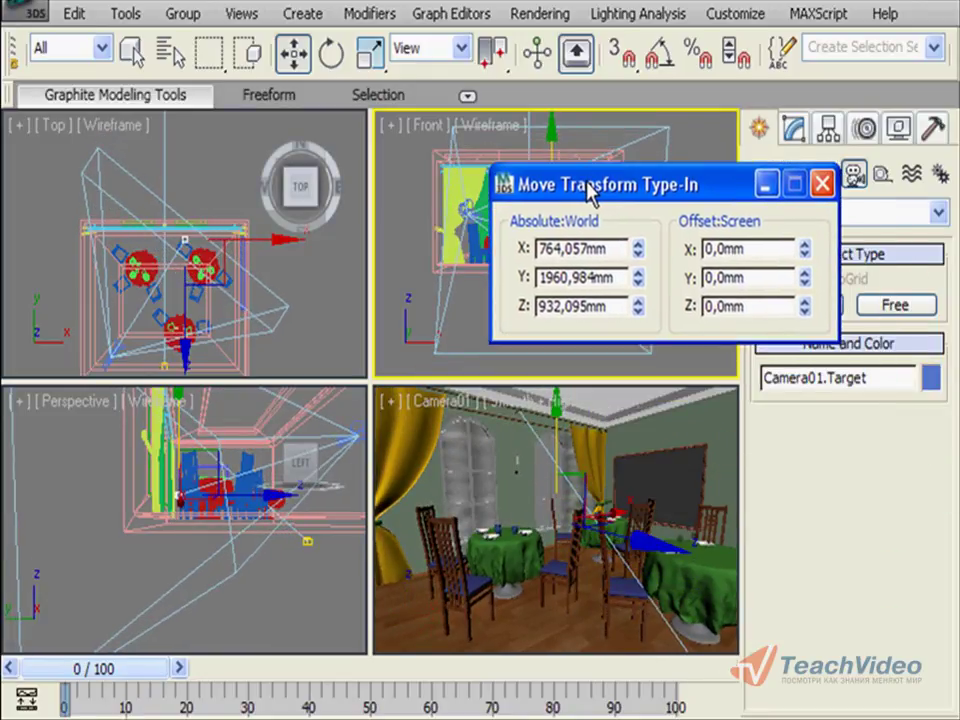
Move Camera01 closer to the tables in the Top view and render the camera view
right_click(112, 356)
left_click(112, 356)
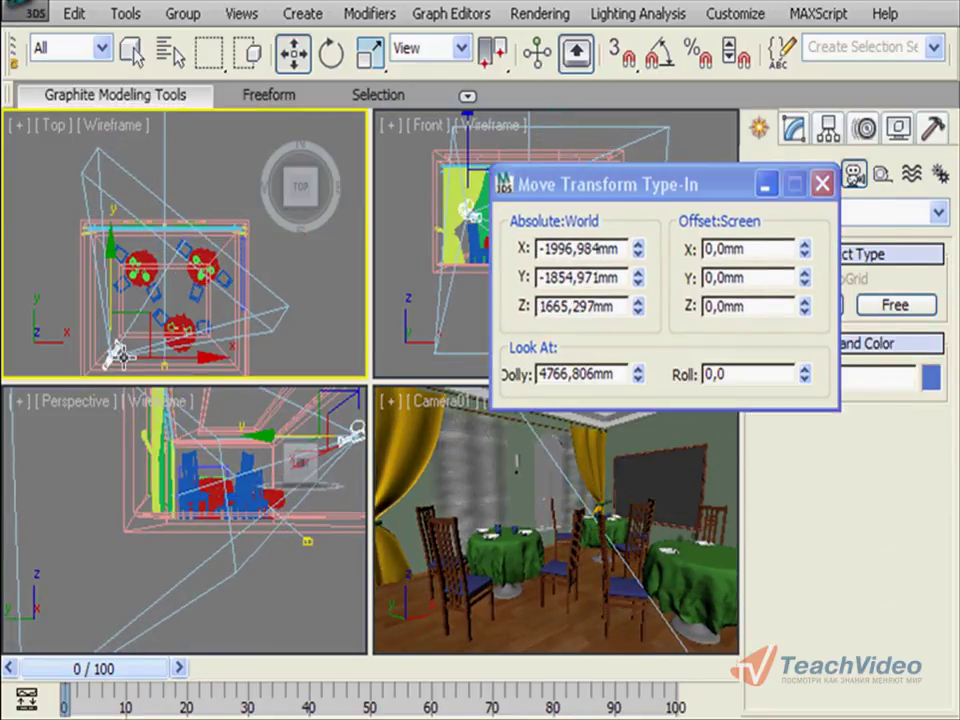
left_click_drag(154, 326, 163, 320)
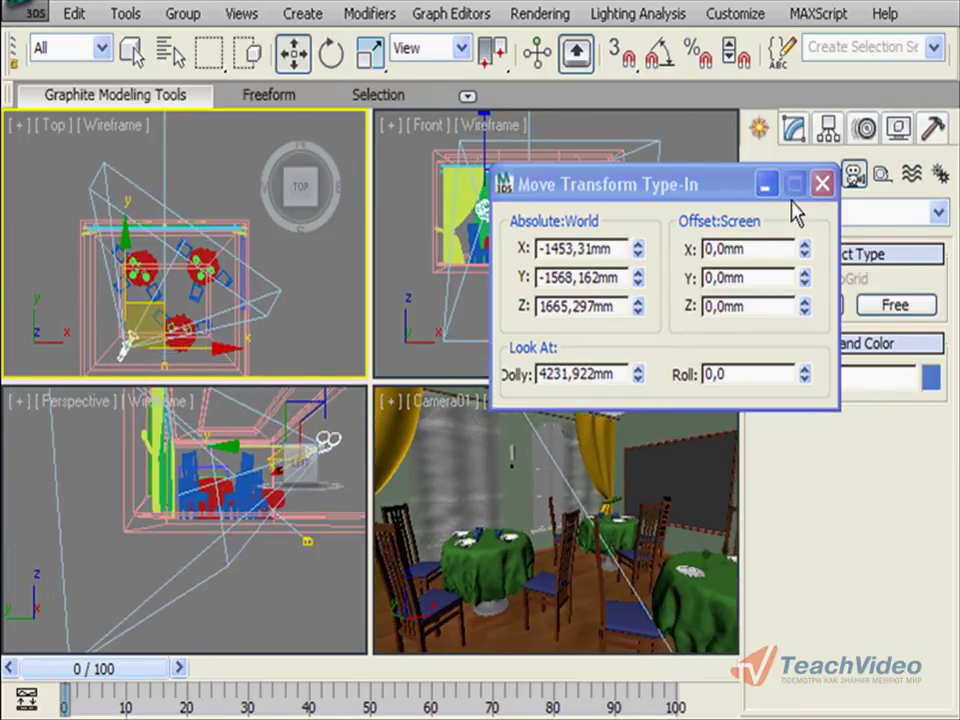
left_click(821, 183)
left_click(549, 500)
key("alt+w")
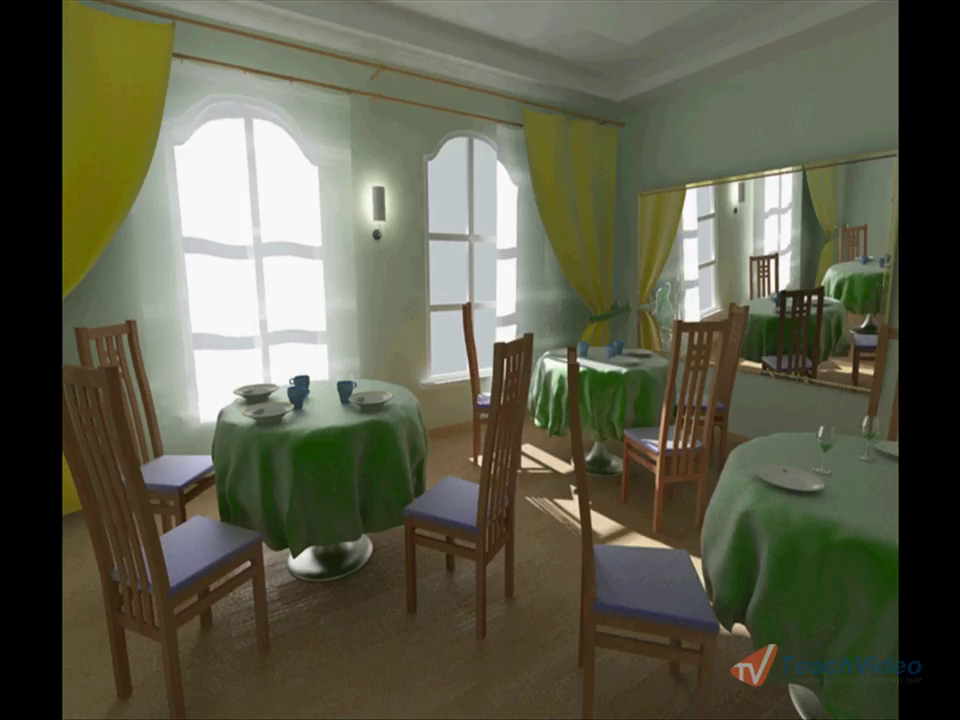